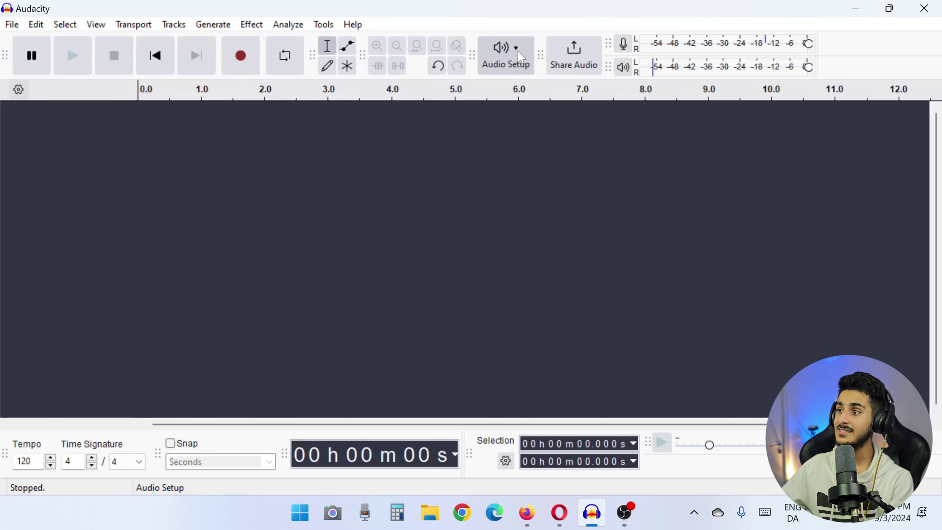
- Review the available recording and playback devices in the audio setup options
{"action": "left_click", "coordinate": [521, 56]}
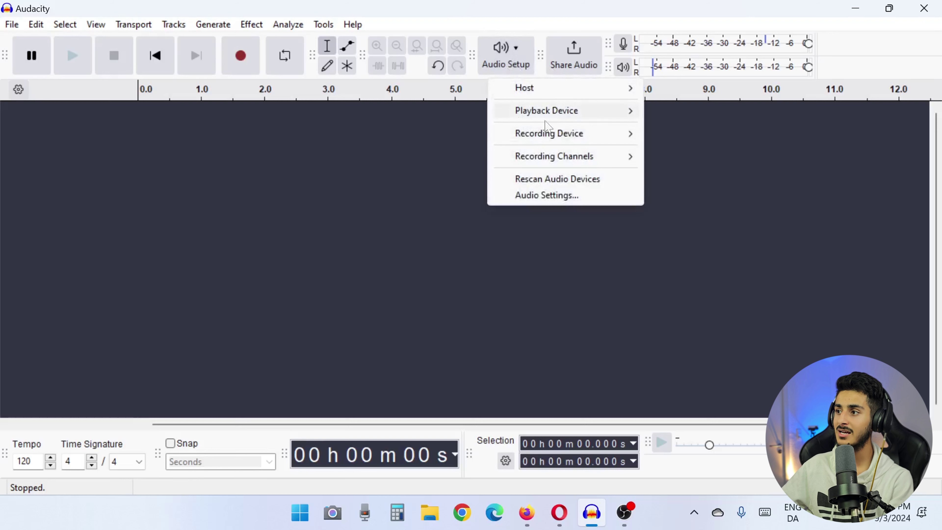
{"action": "mouse_move", "coordinate": [547, 138]}
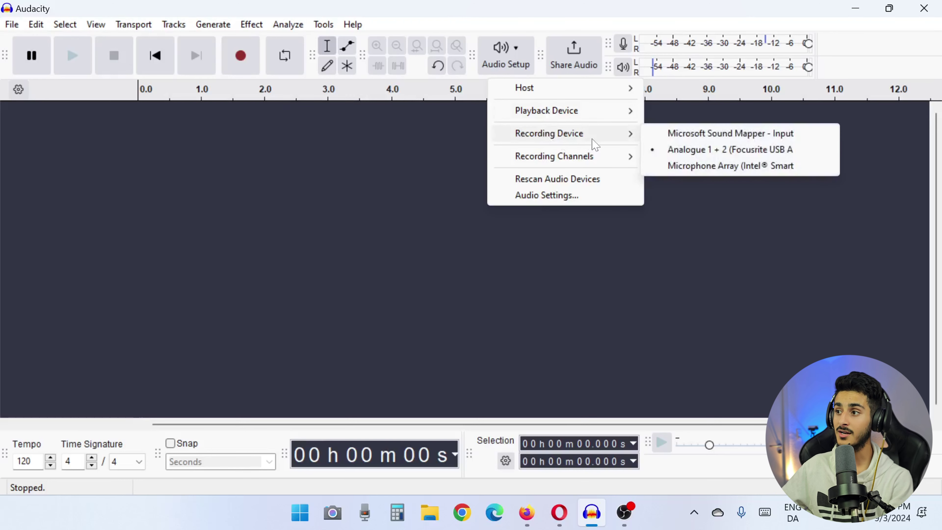
{"action": "mouse_move", "coordinate": [627, 116]}
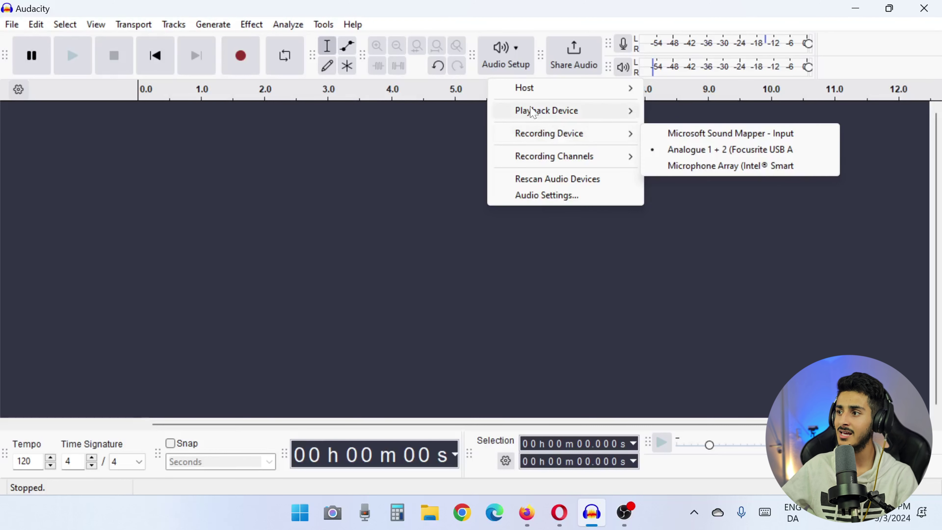
{"action": "mouse_move", "coordinate": [555, 117]}
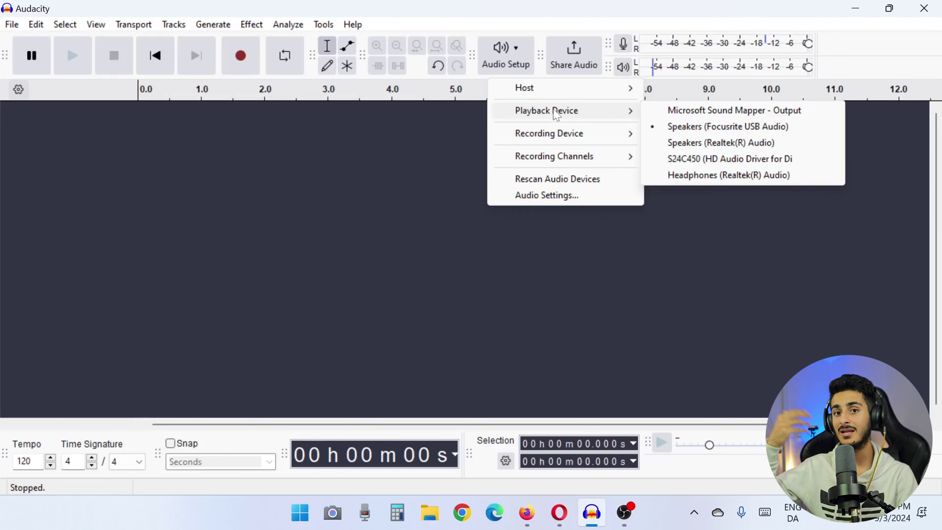
- Enable silent monitoring for the recording level meter
{"action": "left_click", "coordinate": [626, 49]}
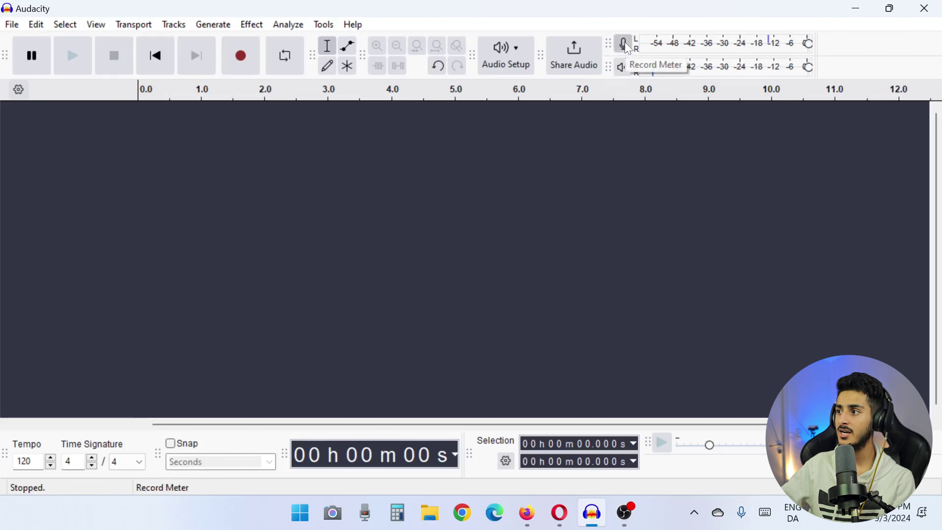
{"action": "left_click", "coordinate": [625, 45]}
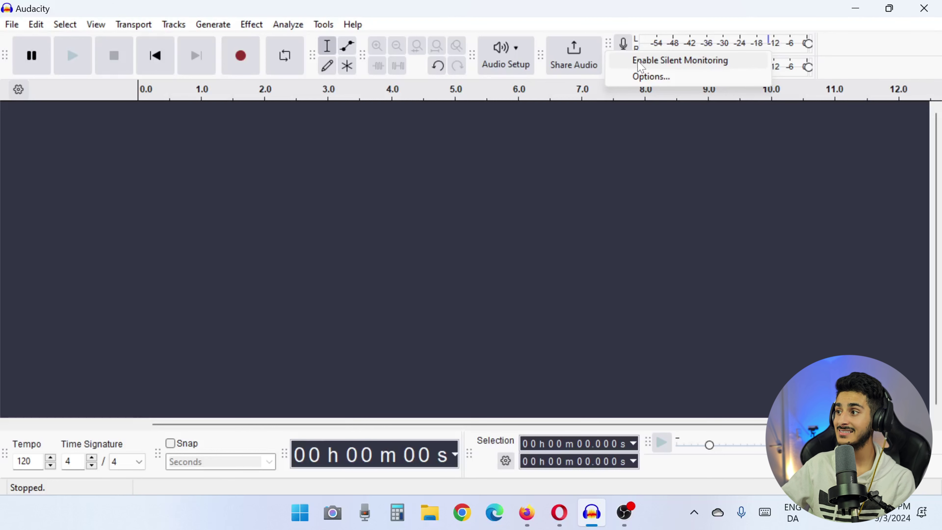
{"action": "left_click", "coordinate": [641, 61]}
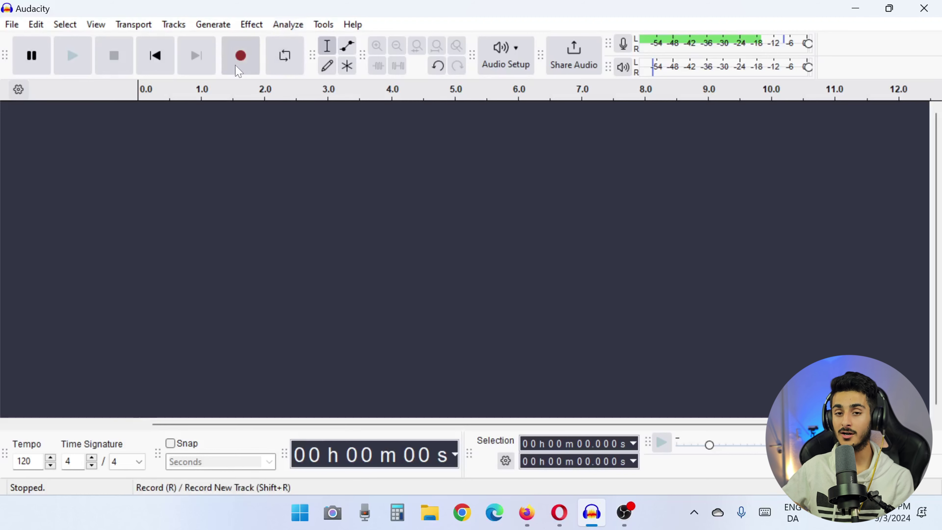
- Record a voice clip about 7 seconds long, leaving about 3 seconds of silence before speaking
{"action": "left_click", "coordinate": [241, 59]}
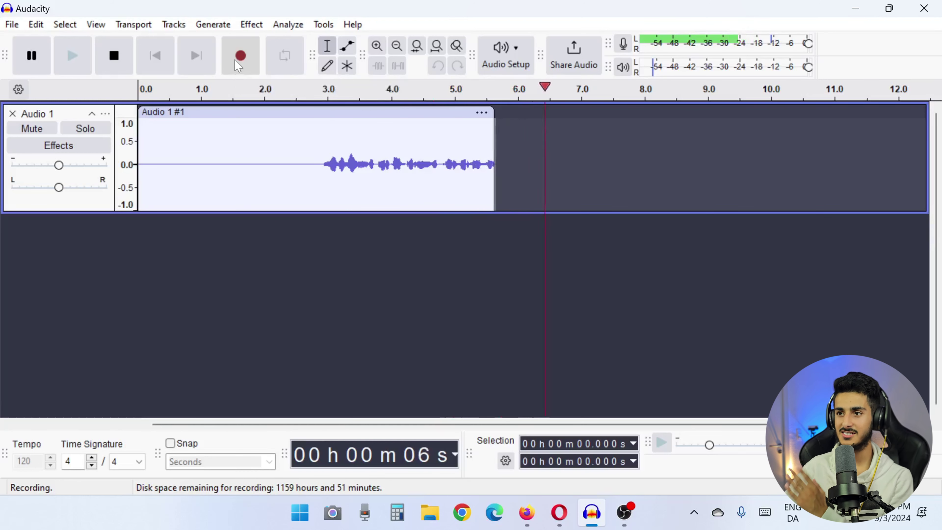
{"action": "key", "text": "space"}
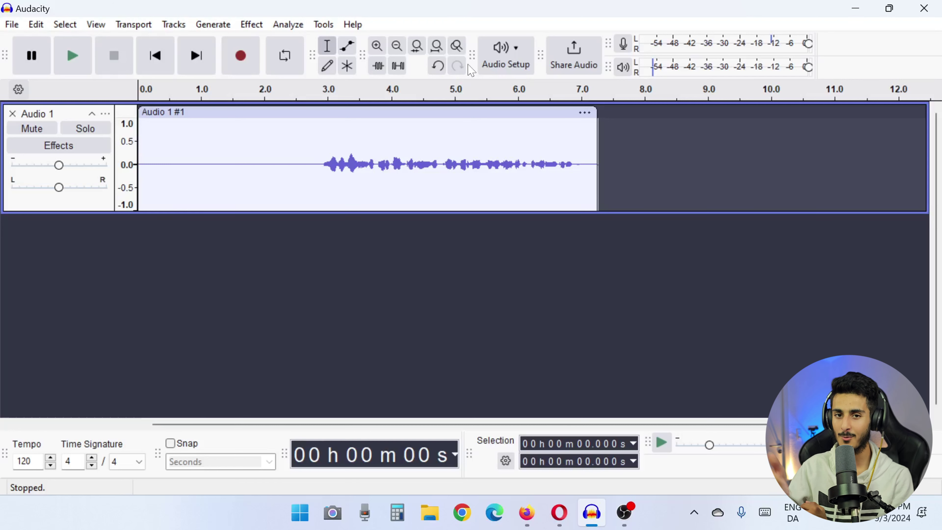
- Play back the entire voice recording, stopping playback after listening
{"action": "key", "text": "ctrl+a"}
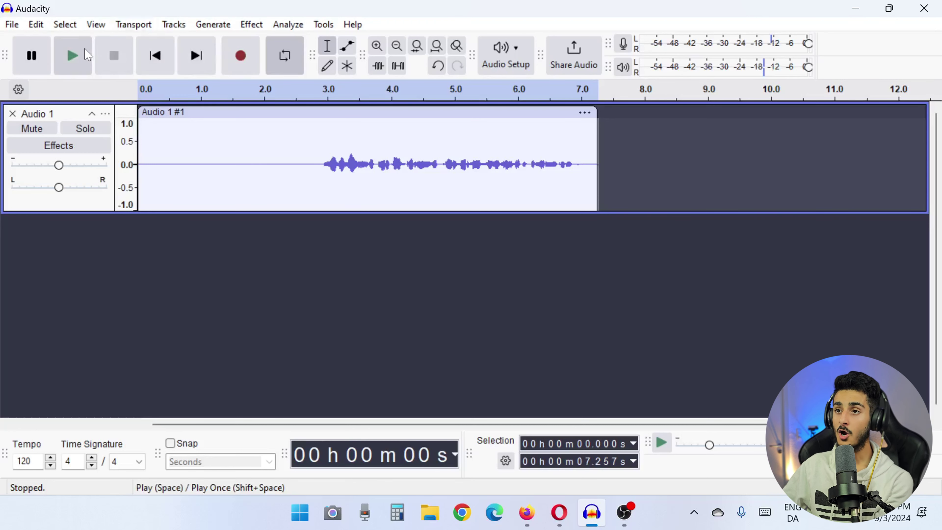
{"action": "left_click", "coordinate": [83, 59]}
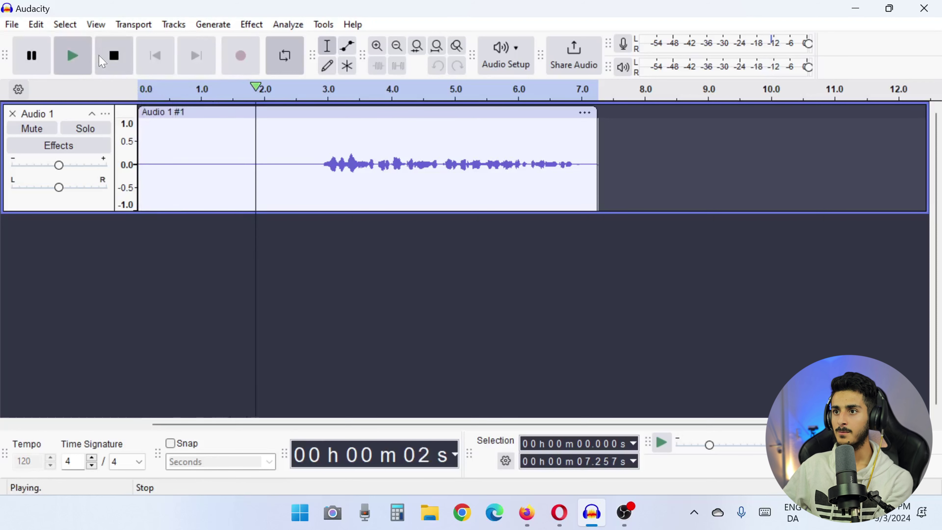
{"action": "left_click", "coordinate": [115, 57]}
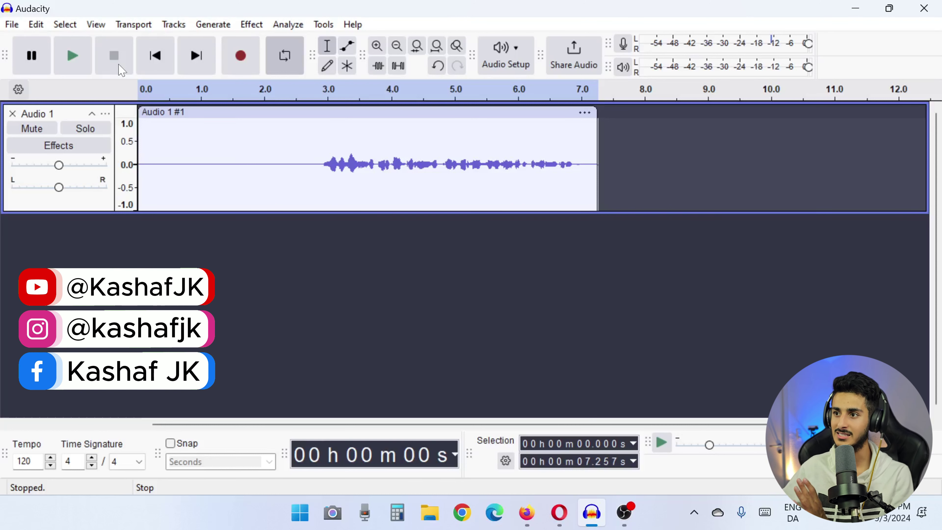
- Capture a noise profile from the silent section between about 0.3 and 2.6 seconds of the recording
{"action": "left_click_drag", "start_coordinate": [302, 167], "coordinate": [159, 171]}
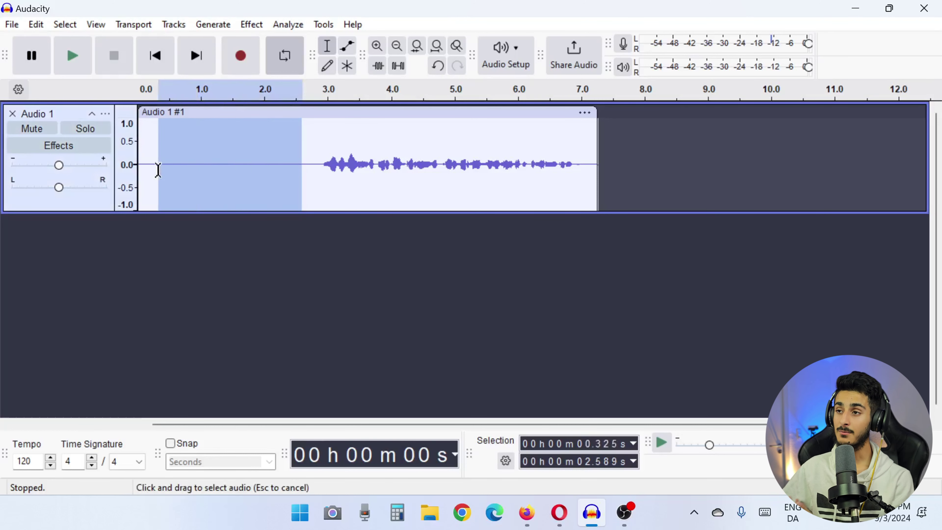
{"action": "left_click", "coordinate": [252, 24]}
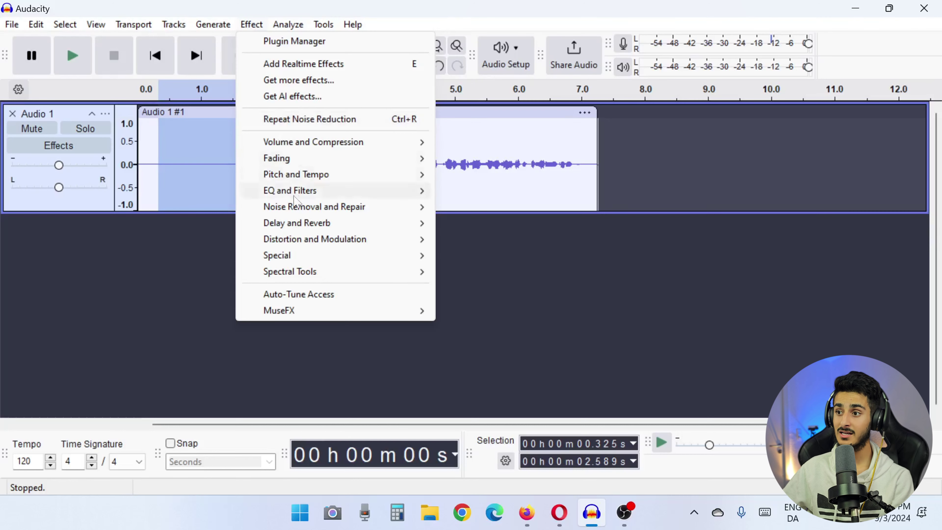
{"action": "mouse_move", "coordinate": [292, 212]}
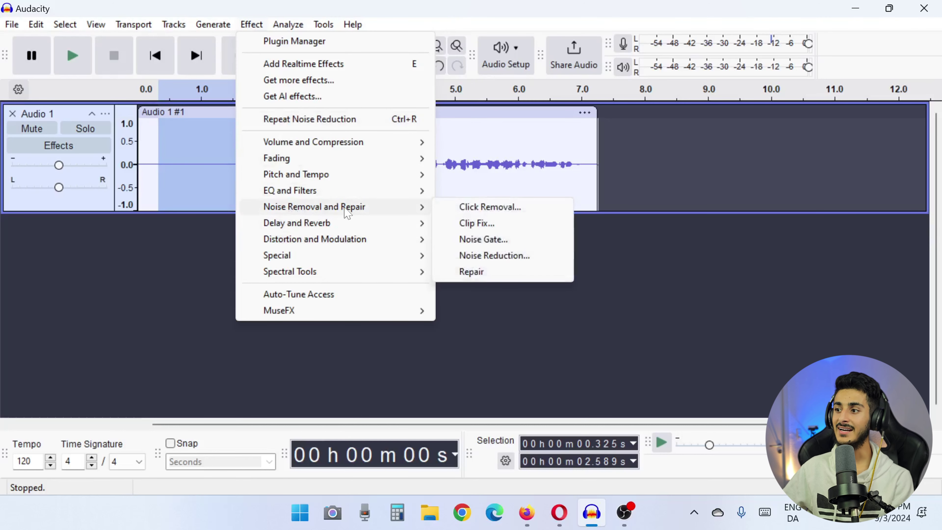
{"action": "left_click", "coordinate": [489, 256]}
{"action": "left_click", "coordinate": [458, 181]}
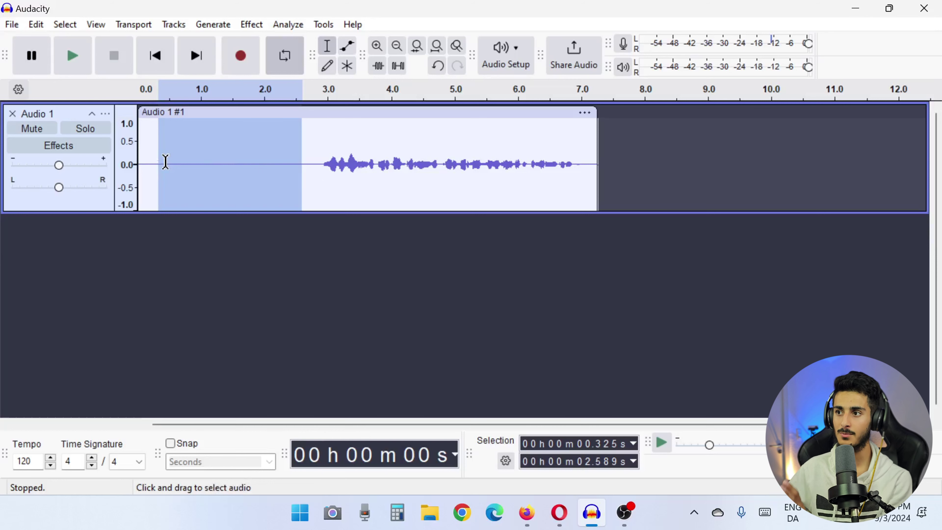
- Apply Noise Reduction to the entire recording with 6 dB reduction, sensitivity 6.00 and 6 frequency smoothing bands
{"action": "key", "text": "ctrl+a"}
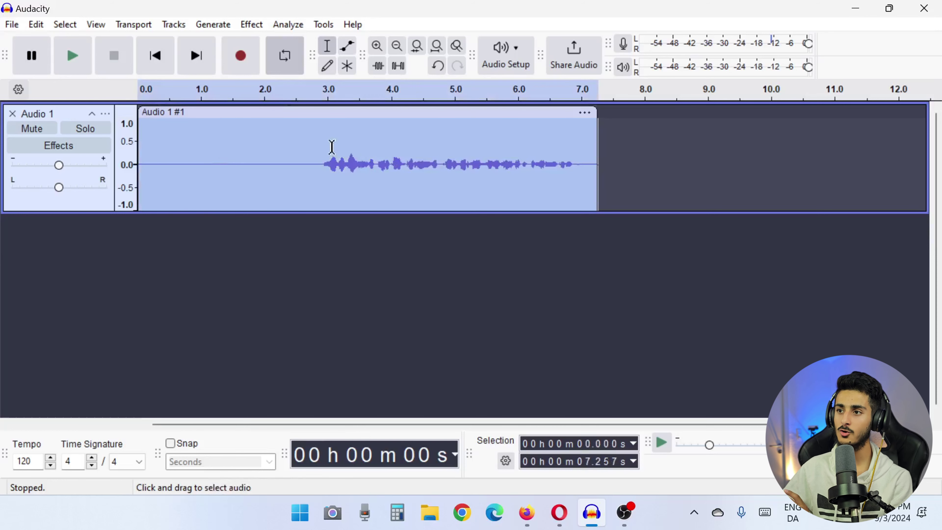
{"action": "left_click", "coordinate": [247, 26]}
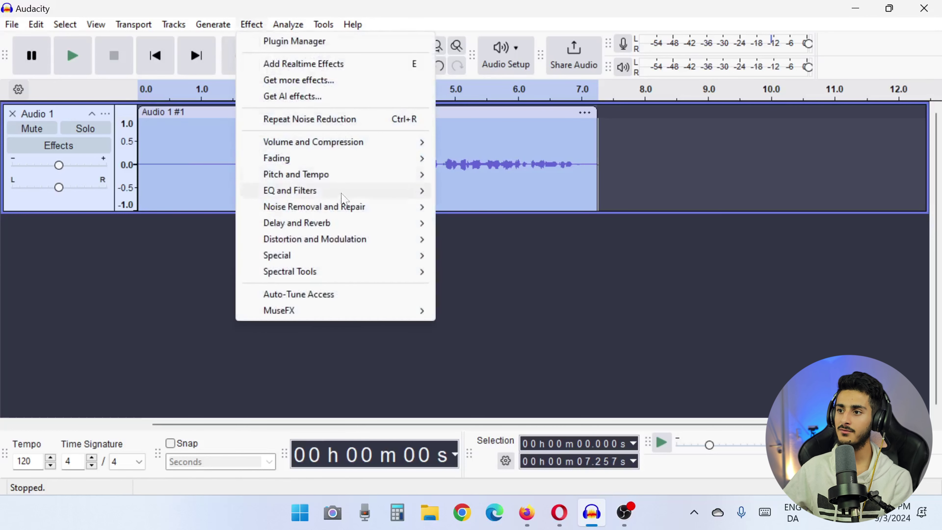
{"action": "mouse_move", "coordinate": [338, 208]}
{"action": "left_click", "coordinate": [474, 255]}
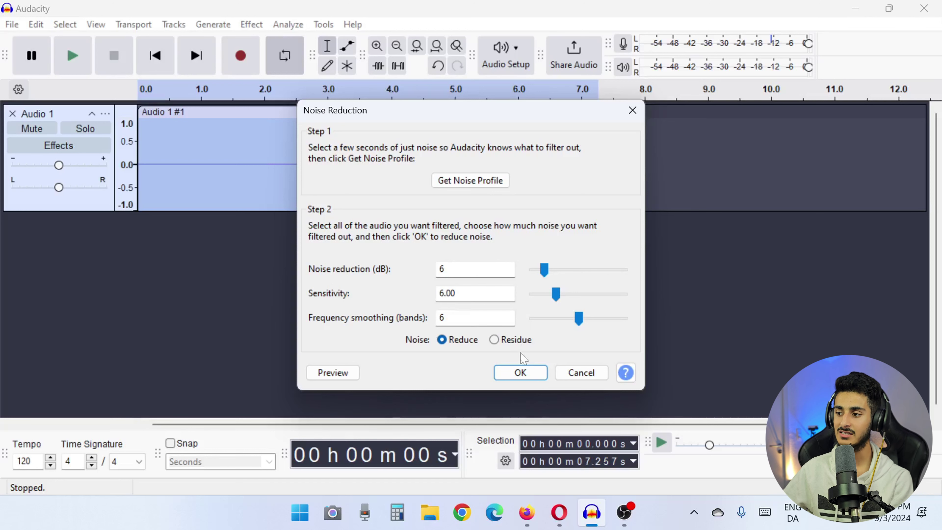
{"action": "left_click", "coordinate": [513, 380]}
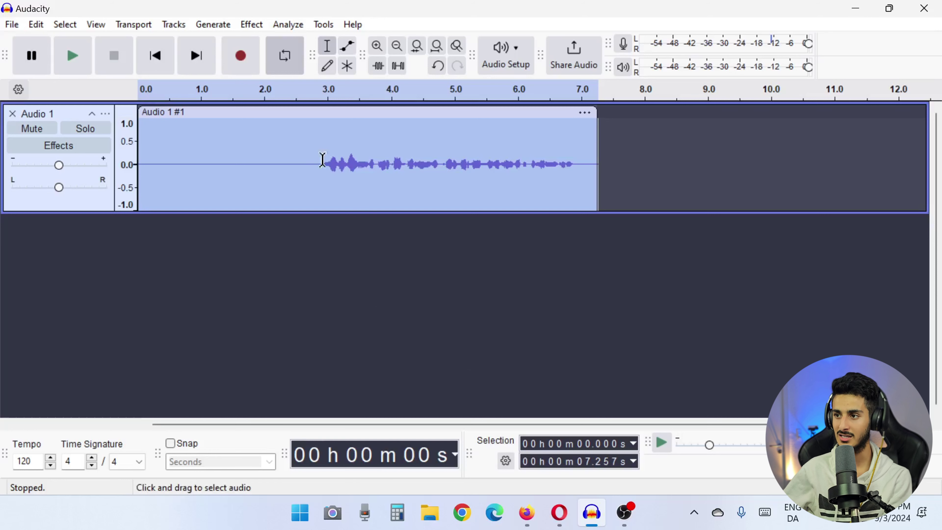
- Repeat the noise reduction on the entire recording with the same settings
{"action": "left_click", "coordinate": [248, 27]}
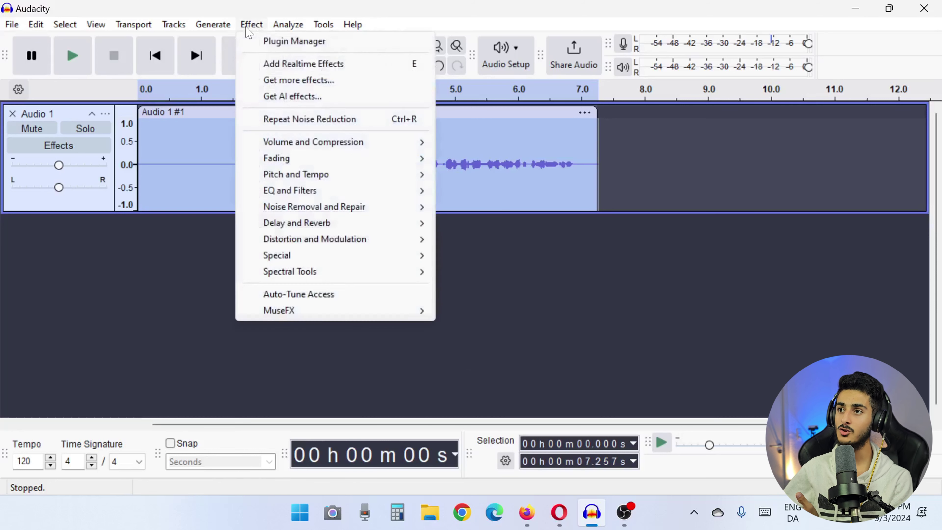
{"action": "left_click", "coordinate": [289, 124]}
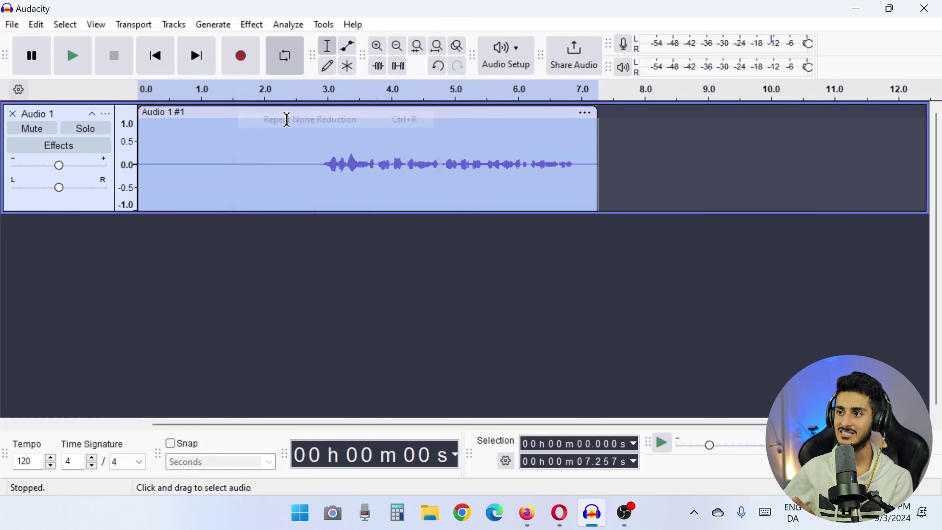
{"action": "left_click", "coordinate": [320, 154]}
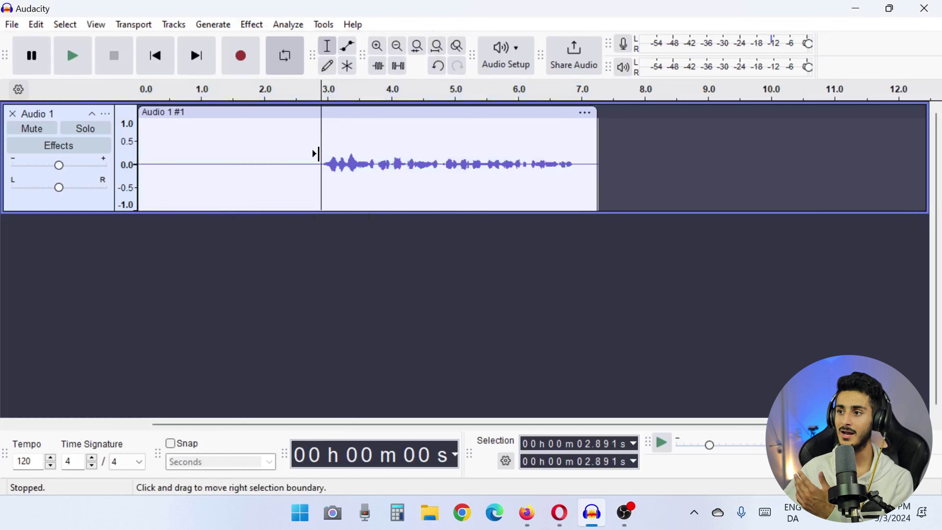
- Listen to the entire noise-reduced recording, stopping playback when done
{"action": "key", "text": "ctrl+a"}
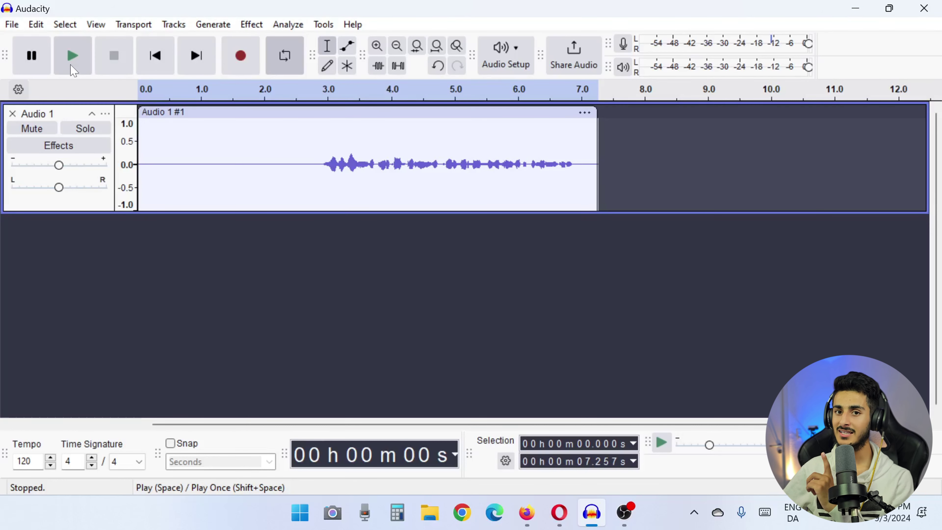
{"action": "left_click", "coordinate": [74, 70]}
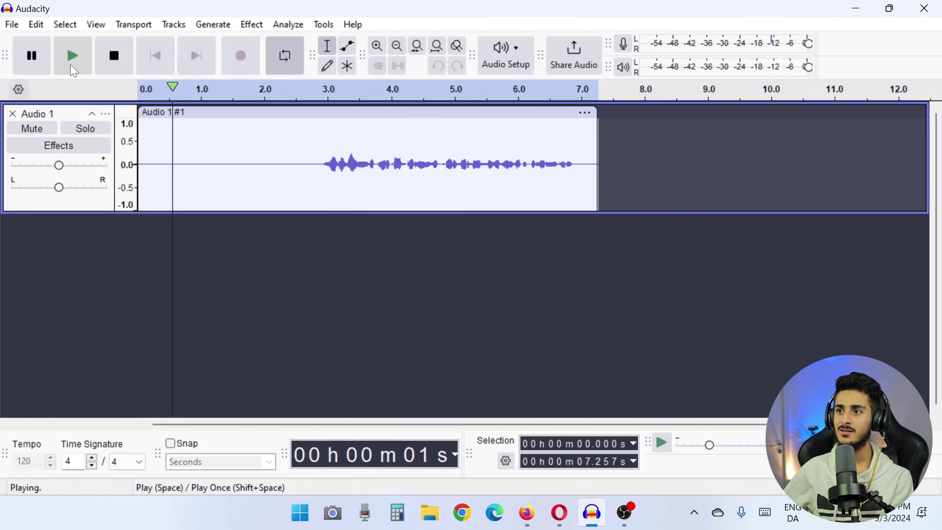
{"action": "left_click", "coordinate": [123, 65]}
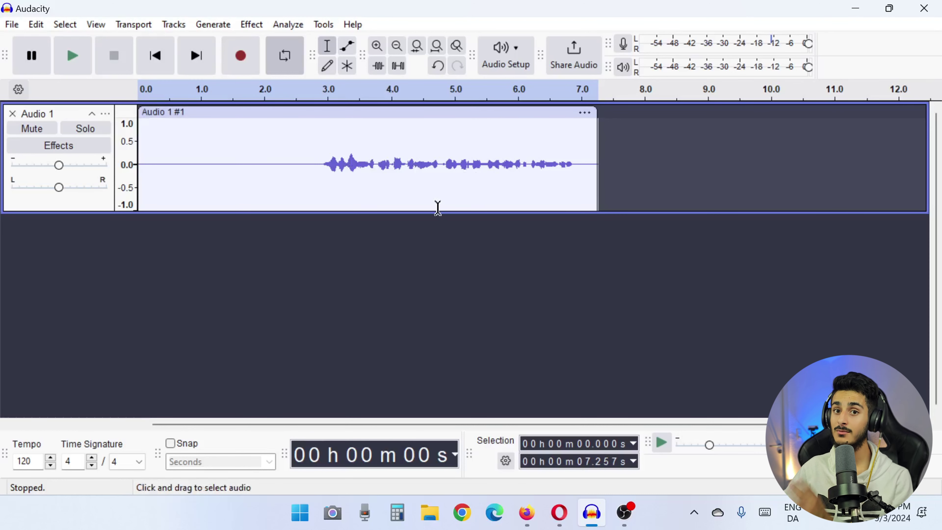
- Delete the silence at the start of the recording, from 0 to about 2.9 seconds
{"action": "left_click_drag", "start_coordinate": [321, 169], "coordinate": [139, 168]}
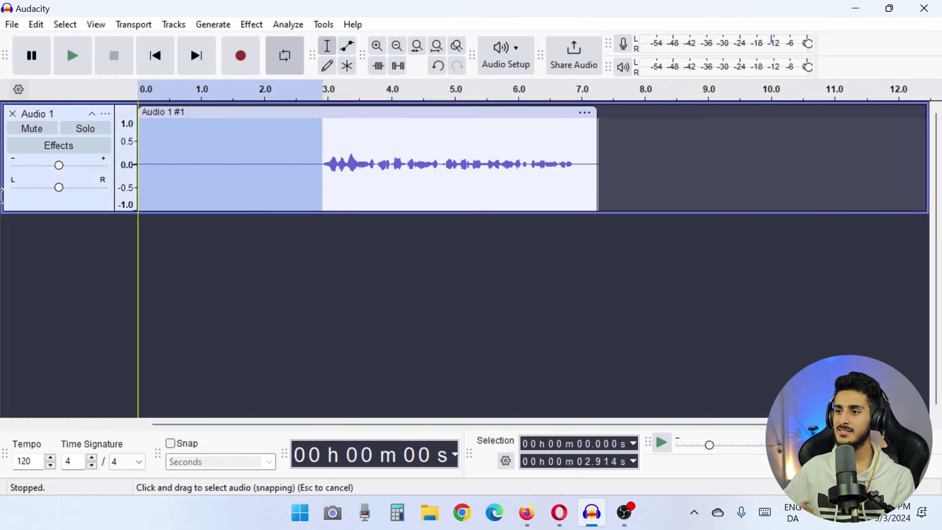
{"action": "key", "text": "Delete"}
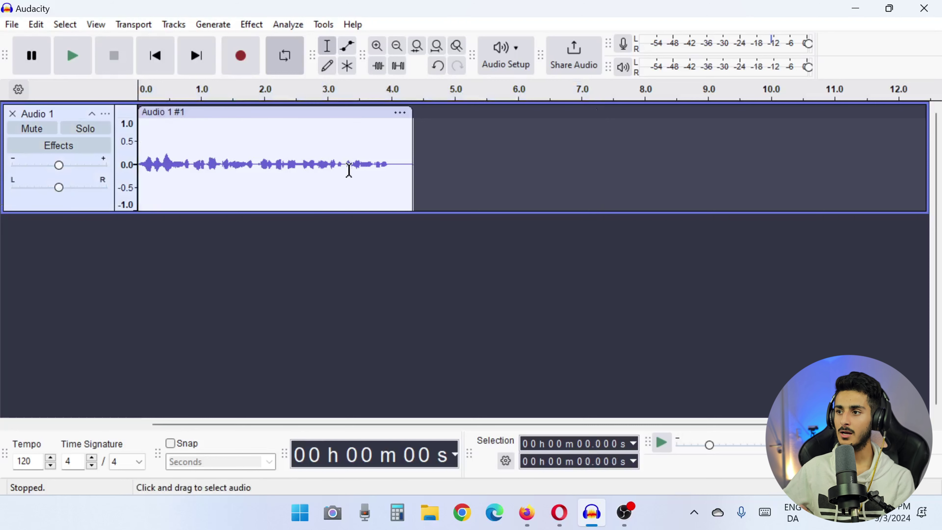
- Apply a Filter Curve EQ preset to the whole clip, boosting lows 9 dB up to 100 Hz and sloping to 0 dB at 500 Hz
{"action": "key", "text": "ctrl+a"}
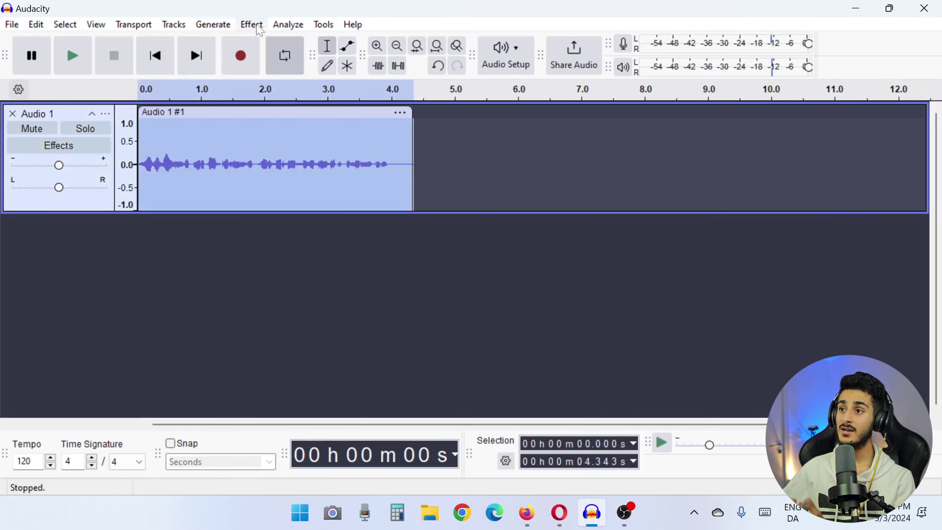
{"action": "left_click", "coordinate": [258, 27]}
{"action": "mouse_move", "coordinate": [262, 193]}
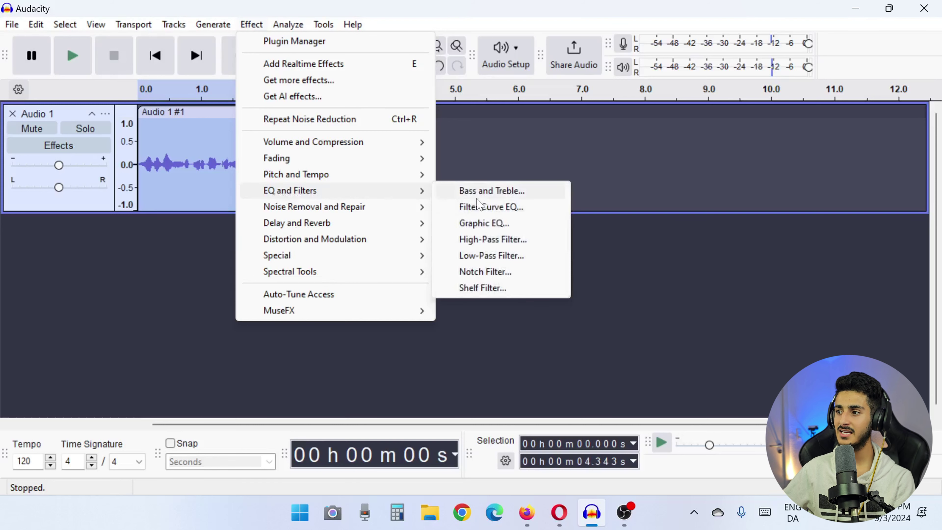
{"action": "left_click", "coordinate": [505, 210]}
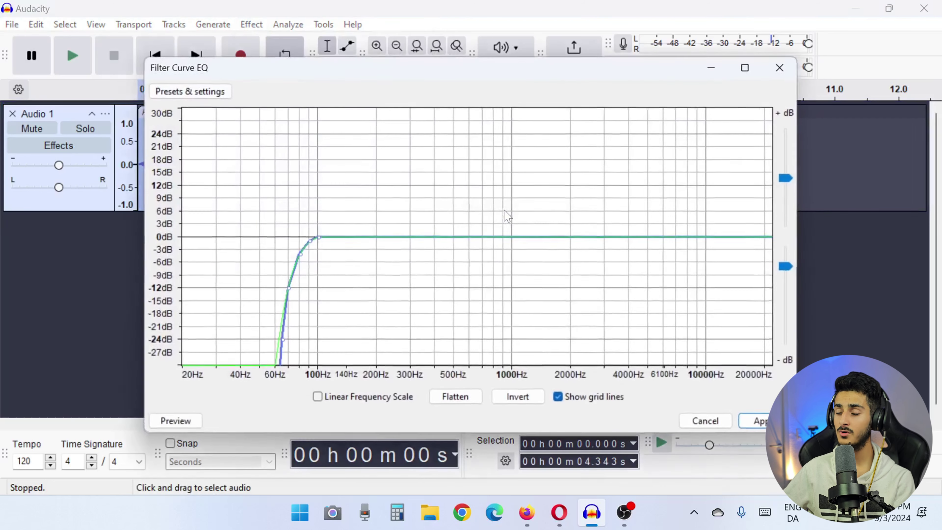
{"action": "left_click", "coordinate": [192, 94]}
{"action": "mouse_move", "coordinate": [231, 174]}
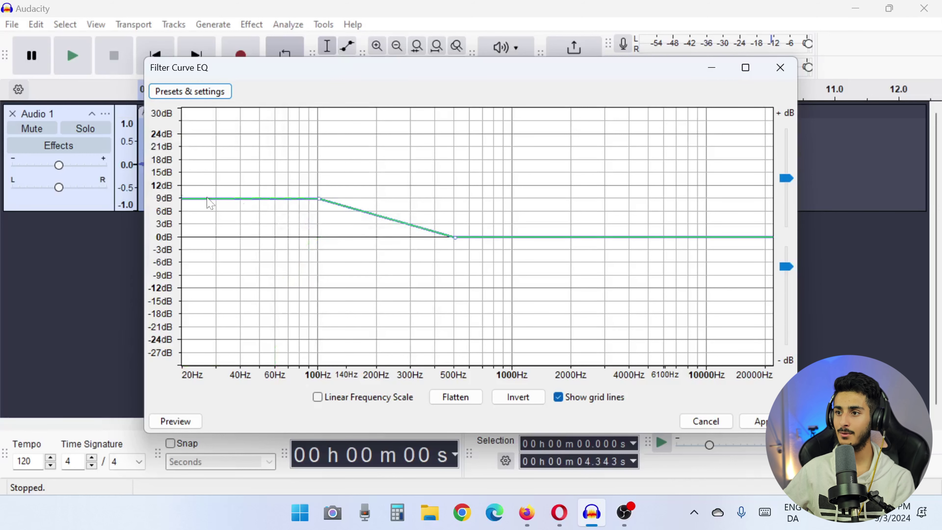
{"action": "left_click", "coordinate": [749, 422]}
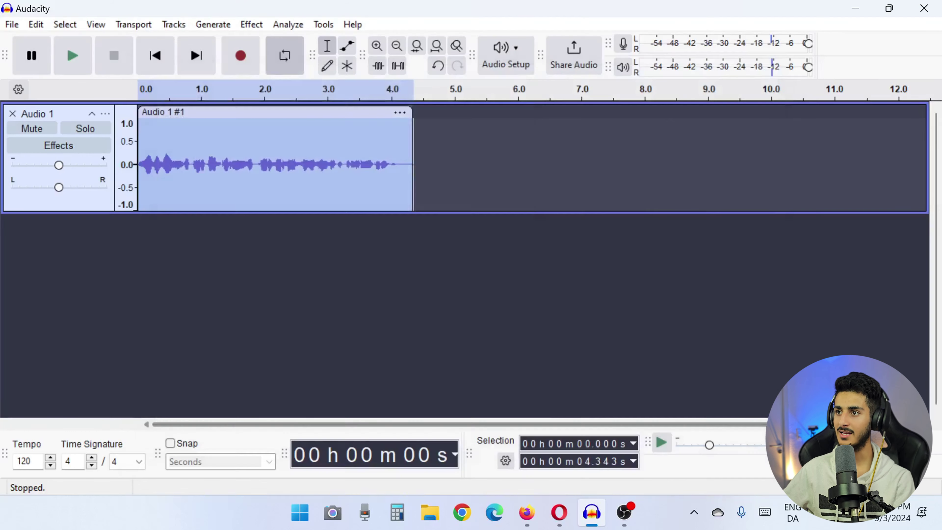
- Apply Filter Curve EQ with the Treble Boost factory preset to the whole clip
{"action": "left_click", "coordinate": [251, 24]}
{"action": "mouse_move", "coordinate": [356, 196]}
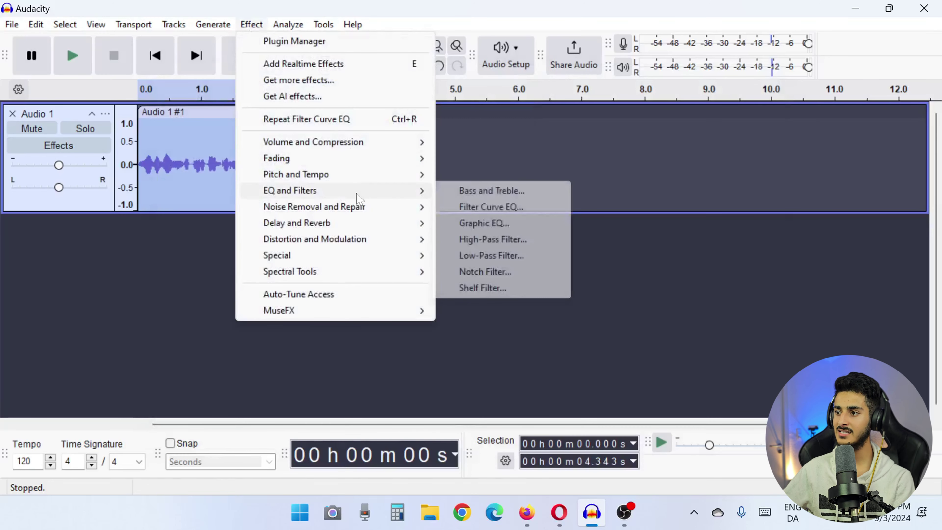
{"action": "left_click", "coordinate": [493, 207]}
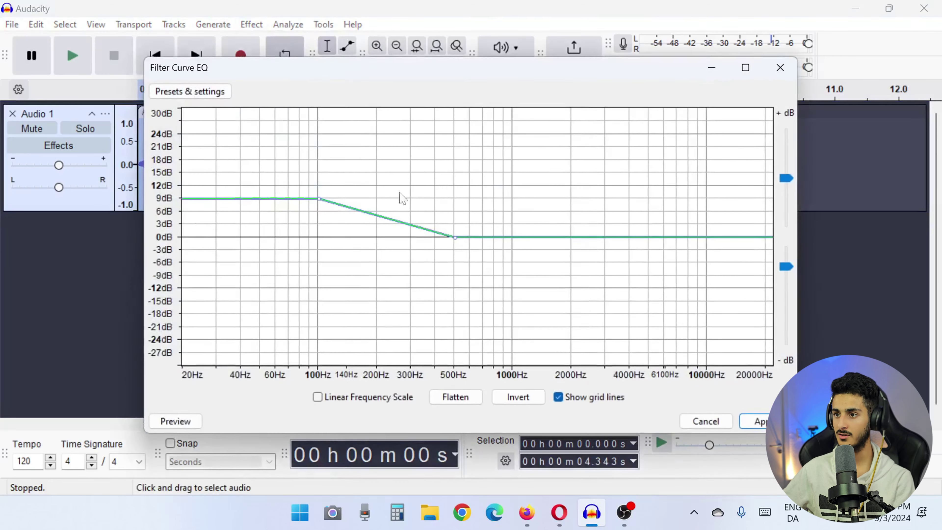
{"action": "left_click", "coordinate": [177, 92]}
{"action": "mouse_move", "coordinate": [208, 166]}
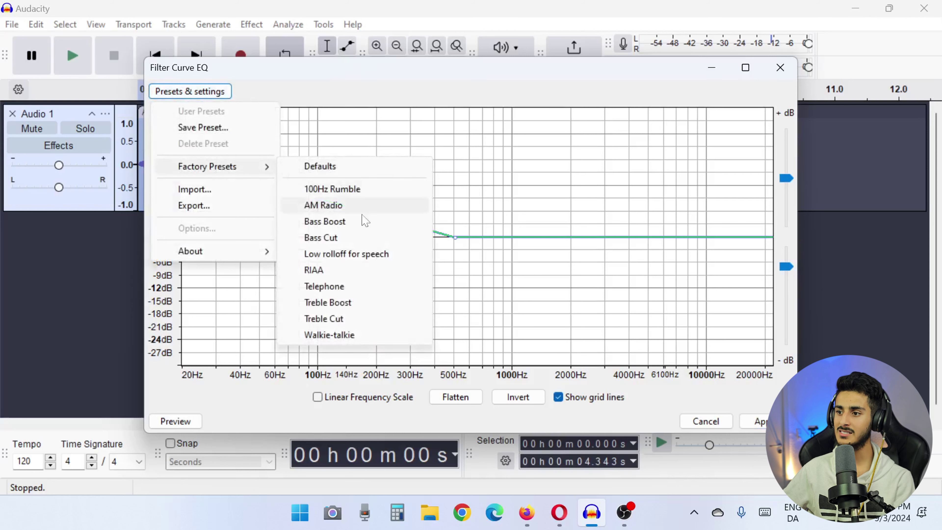
{"action": "left_click", "coordinate": [314, 303]}
{"action": "left_click", "coordinate": [756, 422]}
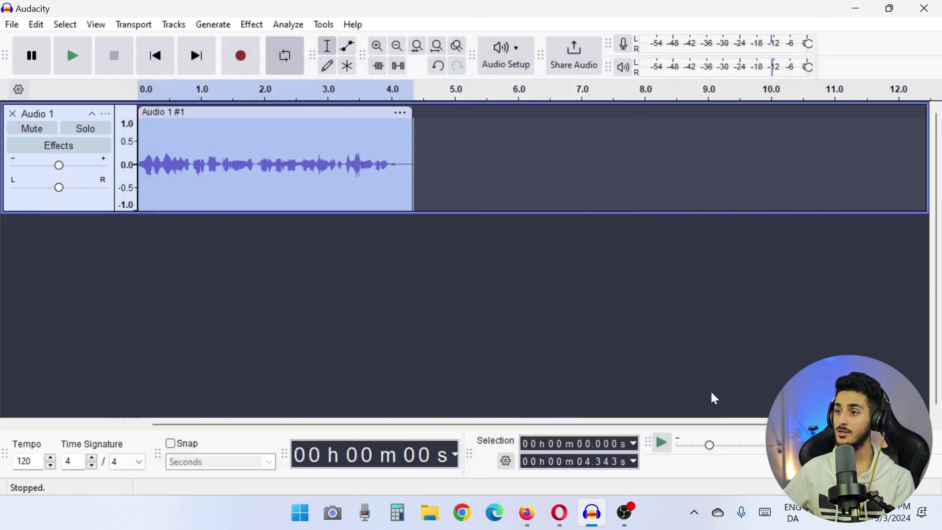
- Apply Filter Curve EQ with the Low rolloff for speech factory preset to the whole clip, and listen to the result
{"action": "left_click", "coordinate": [251, 25]}
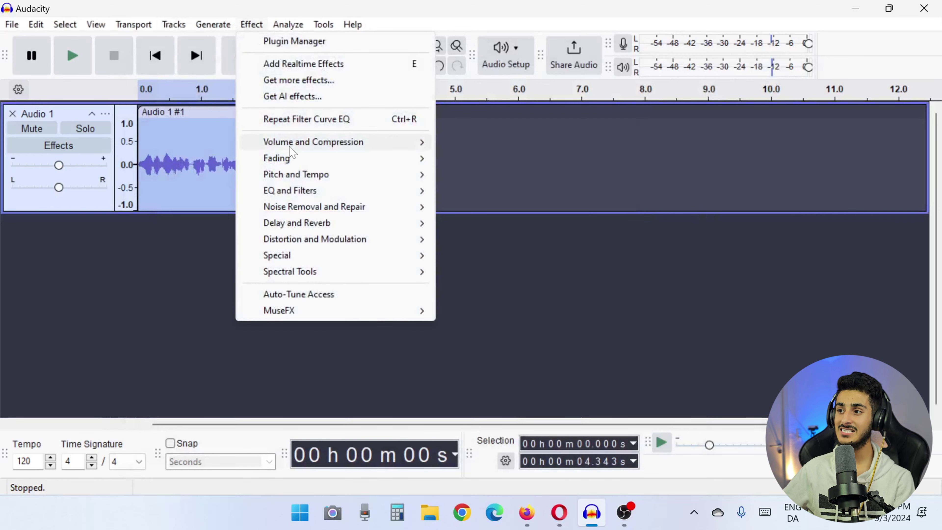
{"action": "mouse_move", "coordinate": [371, 191]}
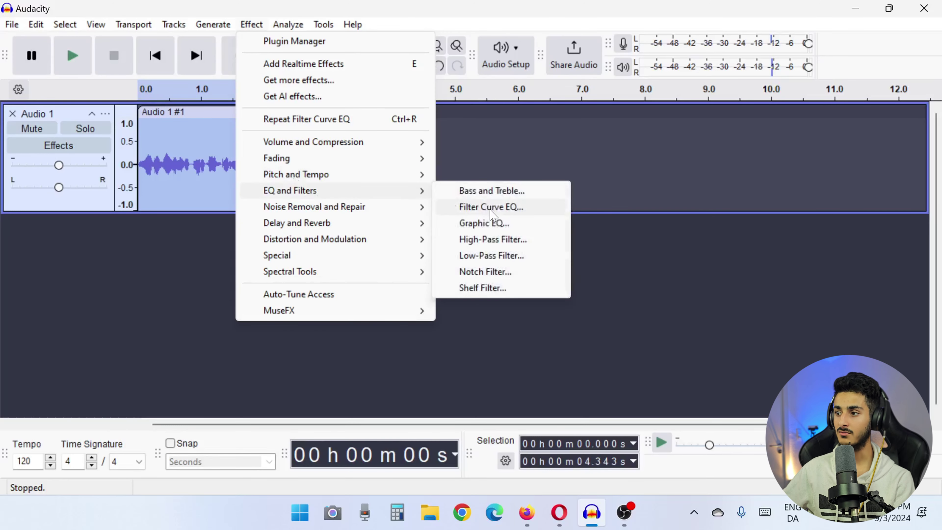
{"action": "left_click", "coordinate": [491, 207]}
{"action": "left_click", "coordinate": [197, 94]}
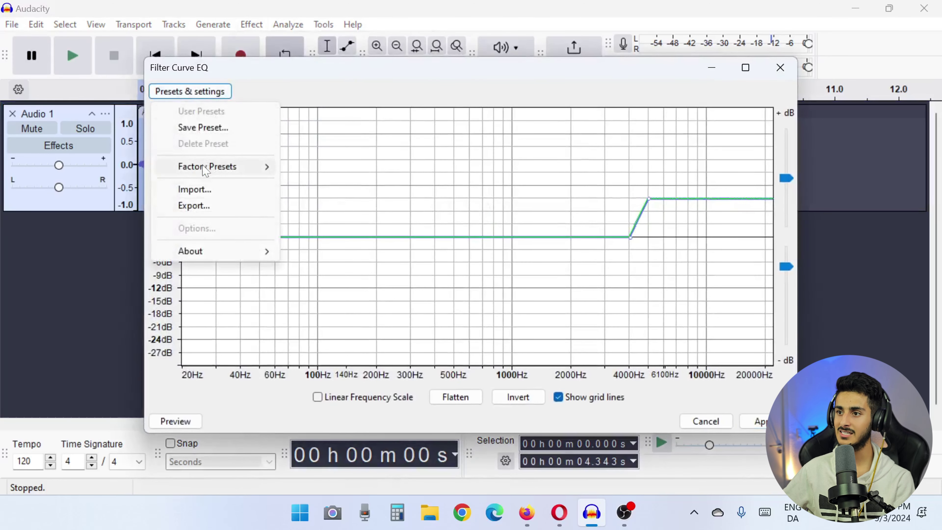
{"action": "mouse_move", "coordinate": [221, 167]}
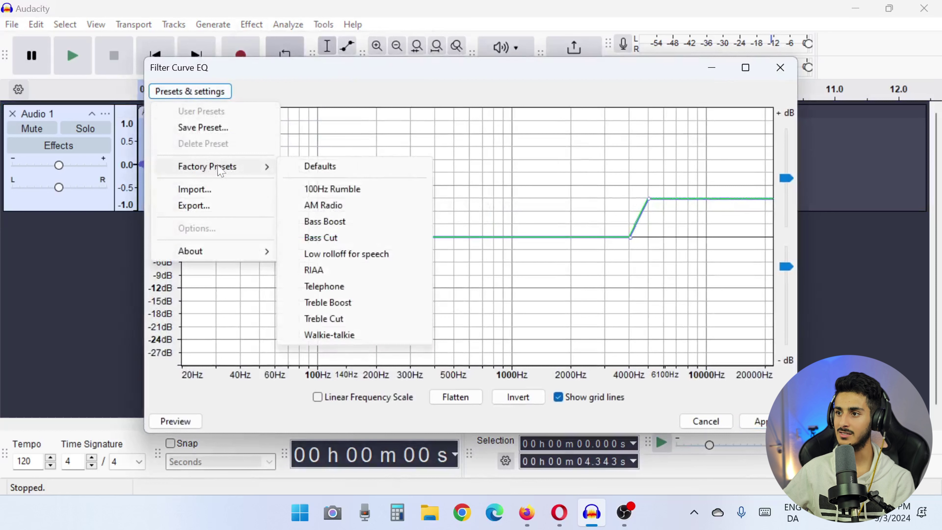
{"action": "left_click", "coordinate": [330, 256]}
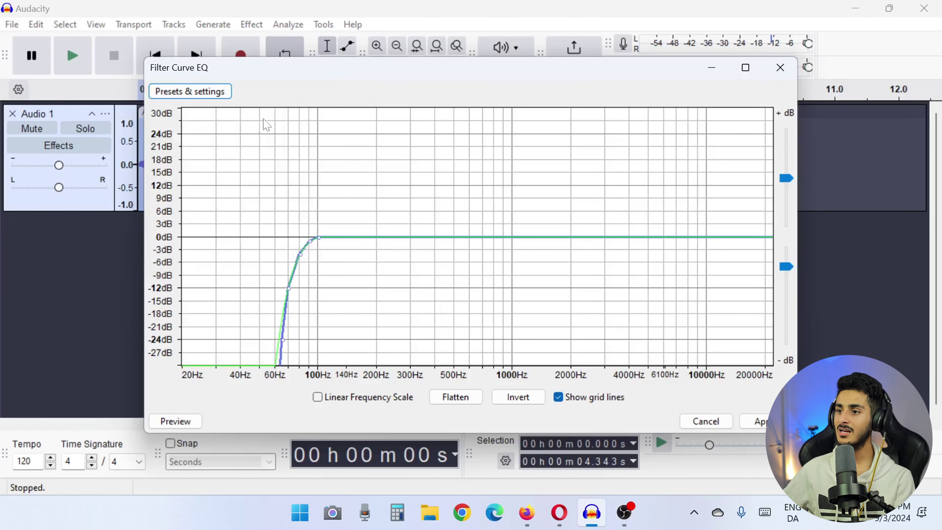
{"action": "left_click", "coordinate": [760, 421]}
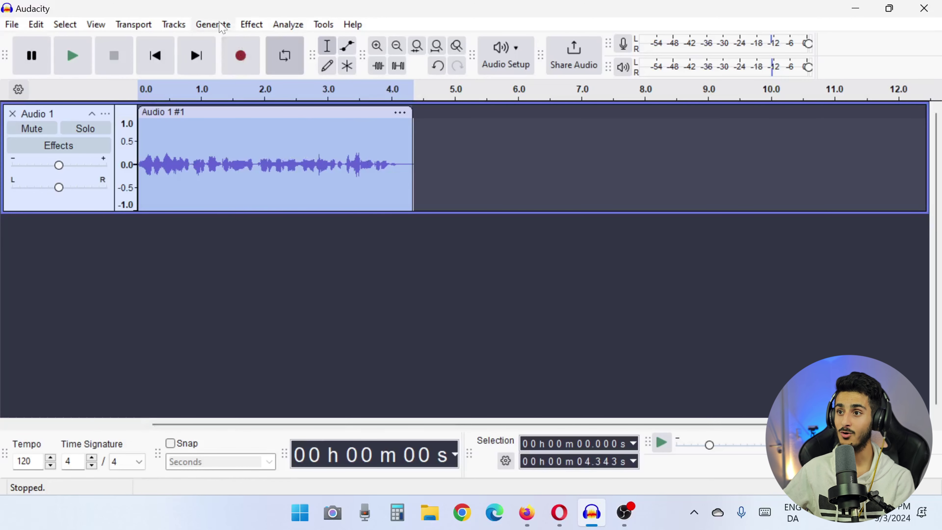
{"action": "left_click", "coordinate": [65, 56]}
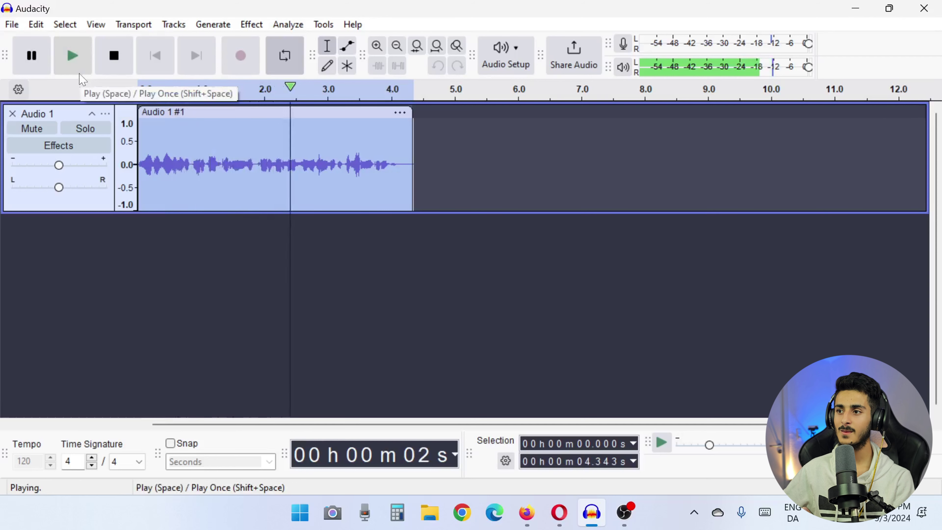
{"action": "left_click", "coordinate": [111, 70]}
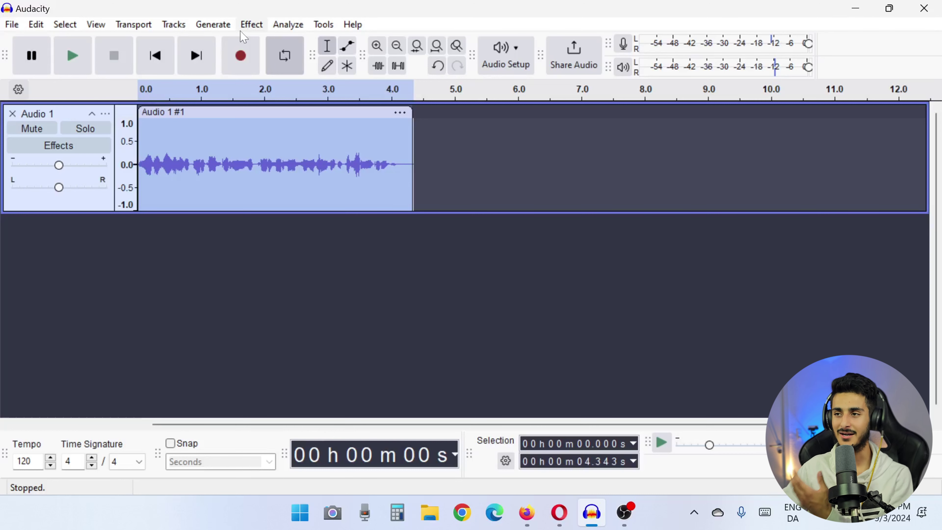
- Apply the Compressor to the whole clip with a -10 dB threshold, 0 dB make-up gain and a ratio of 10
{"action": "left_click", "coordinate": [249, 26]}
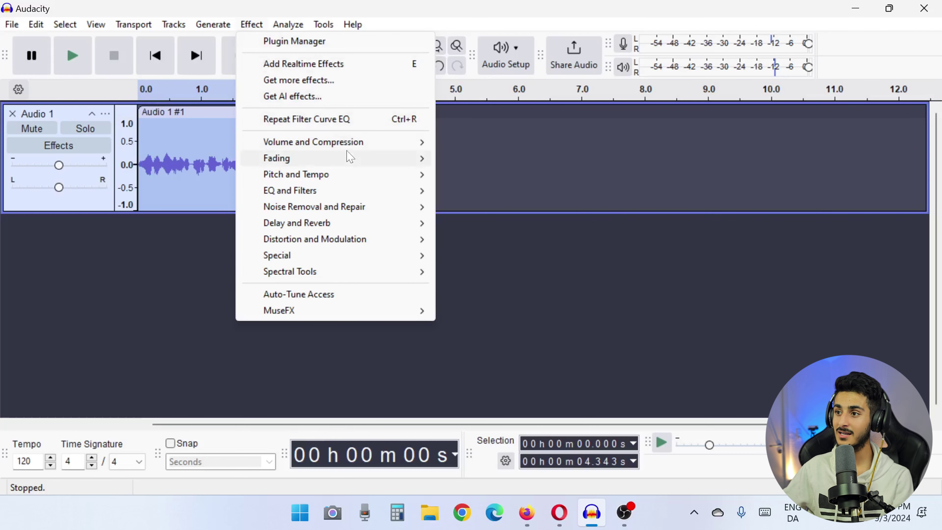
{"action": "mouse_move", "coordinate": [358, 148]}
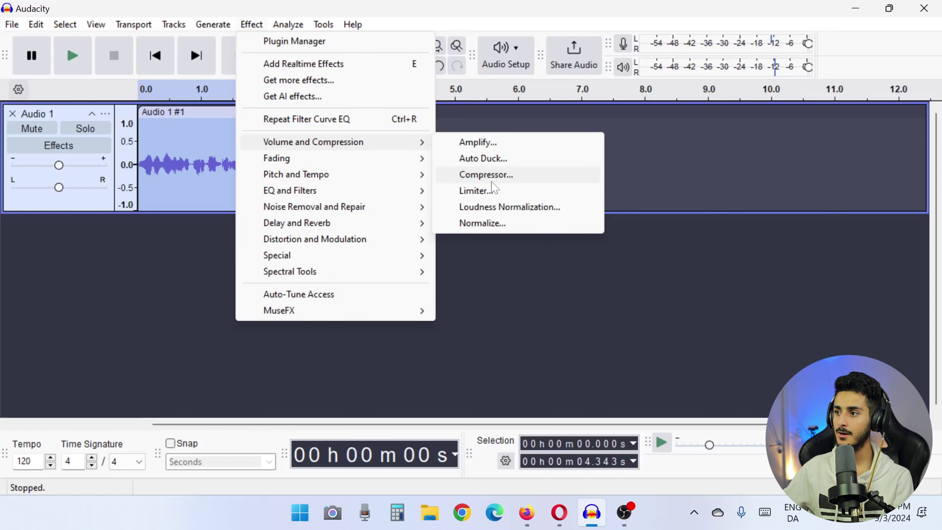
{"action": "left_click", "coordinate": [489, 175]}
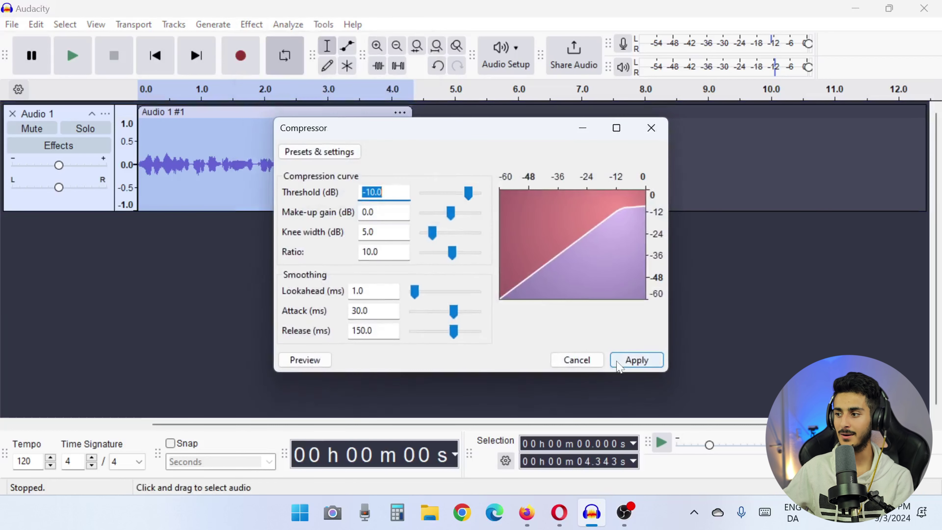
{"action": "left_click", "coordinate": [634, 361]}
- Apply the Limiter to the whole clip with its current settings, and play the clip back
{"action": "left_click", "coordinate": [251, 24]}
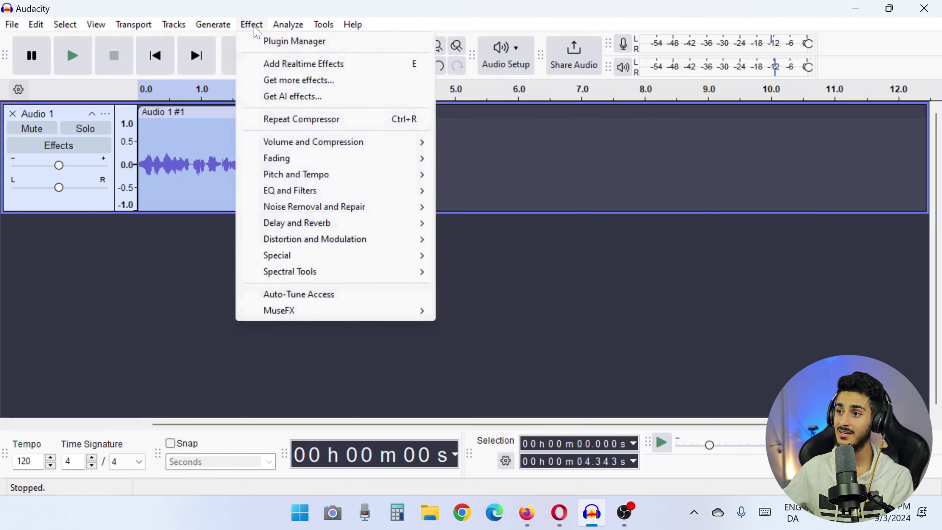
{"action": "mouse_move", "coordinate": [363, 141]}
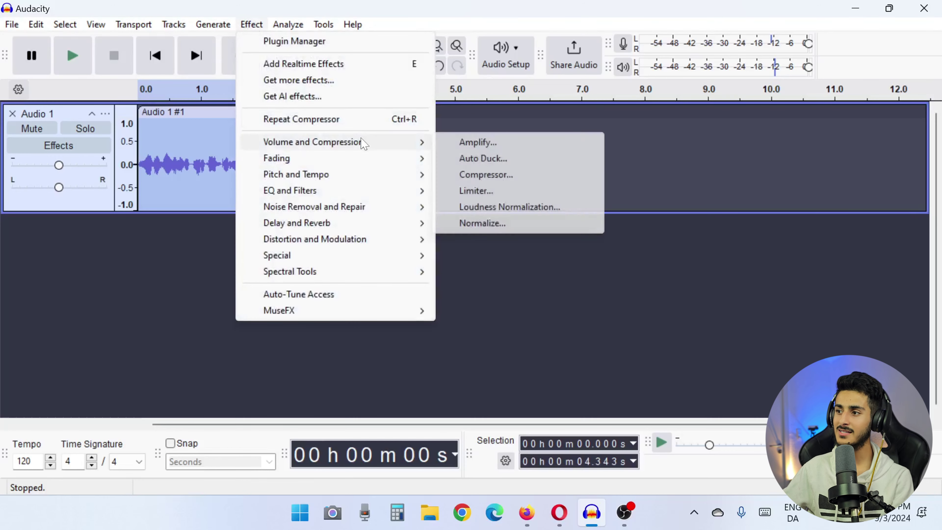
{"action": "left_click", "coordinate": [502, 193]}
{"action": "left_click", "coordinate": [541, 344]}
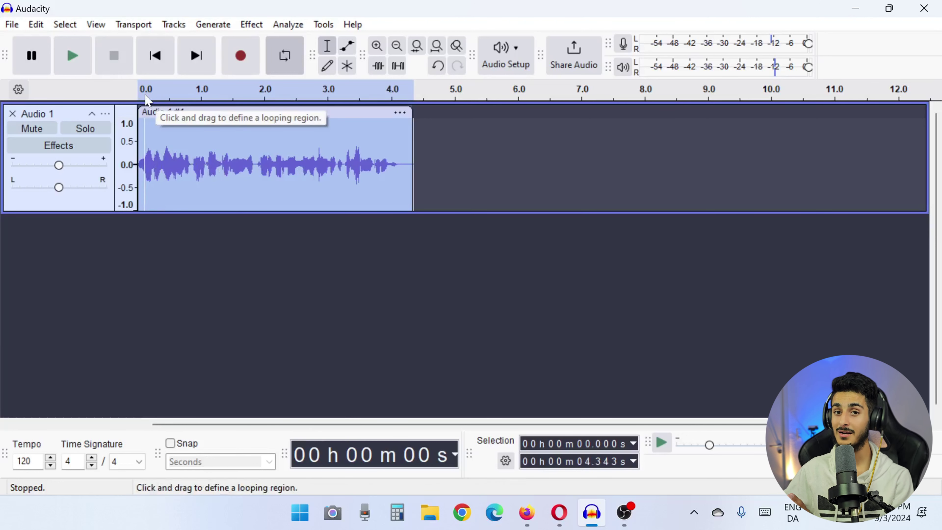
{"action": "left_click", "coordinate": [77, 68]}
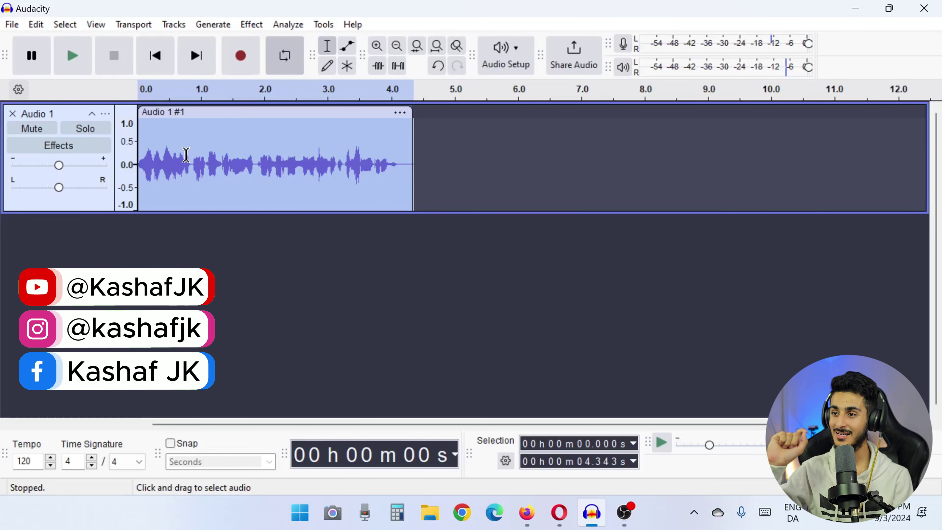
- Lower the whole clip's volume with Amplify, and play the start of it to check the level
{"action": "left_click", "coordinate": [252, 24]}
{"action": "mouse_move", "coordinate": [276, 145]}
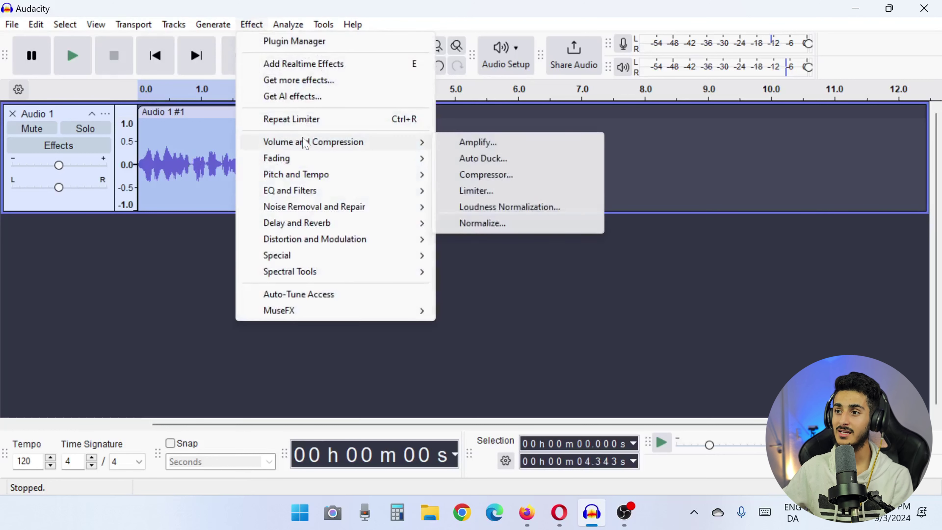
{"action": "left_click", "coordinate": [476, 147]}
{"action": "left_click_drag", "start_coordinate": [483, 246], "coordinate": [468, 260]}
{"action": "left_click", "coordinate": [530, 318]}
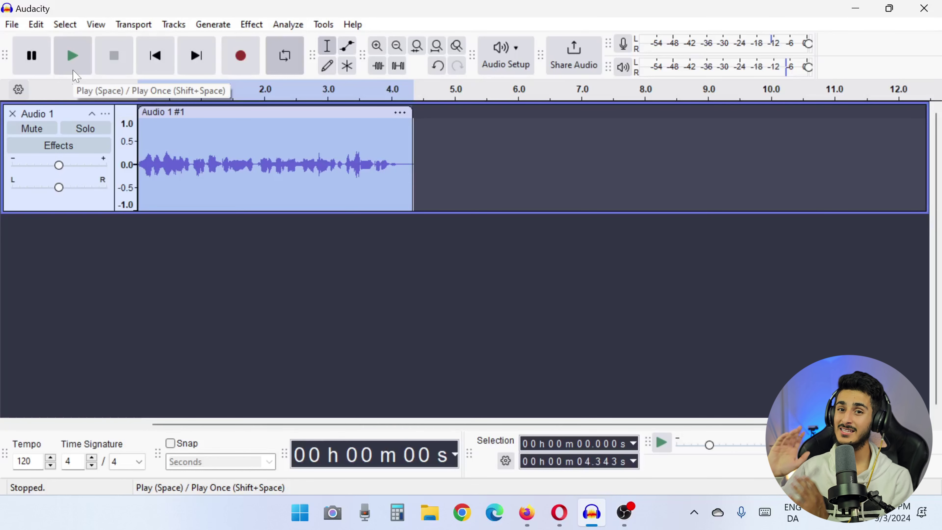
{"action": "left_click", "coordinate": [73, 57]}
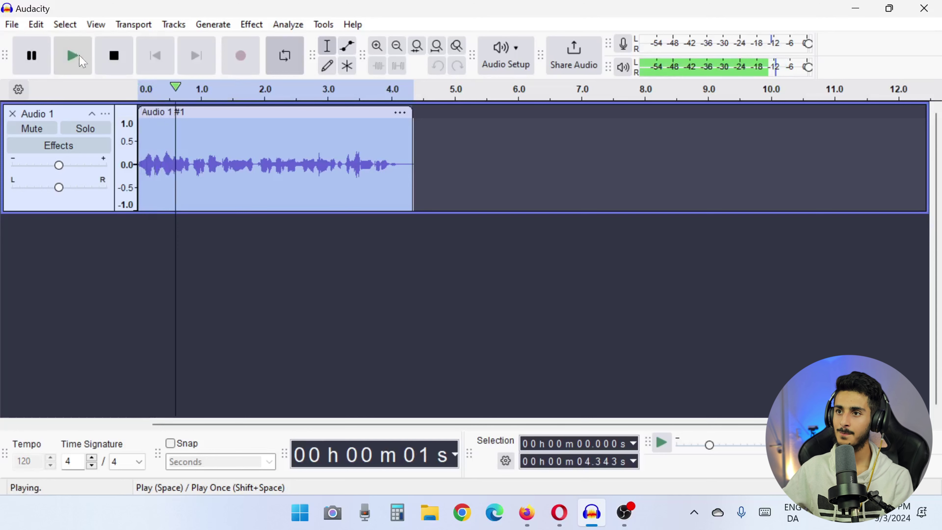
{"action": "left_click", "coordinate": [117, 63]}
- Apply Amplify to the whole clip a second time with a slightly reduced amplification
{"action": "left_click", "coordinate": [252, 25]}
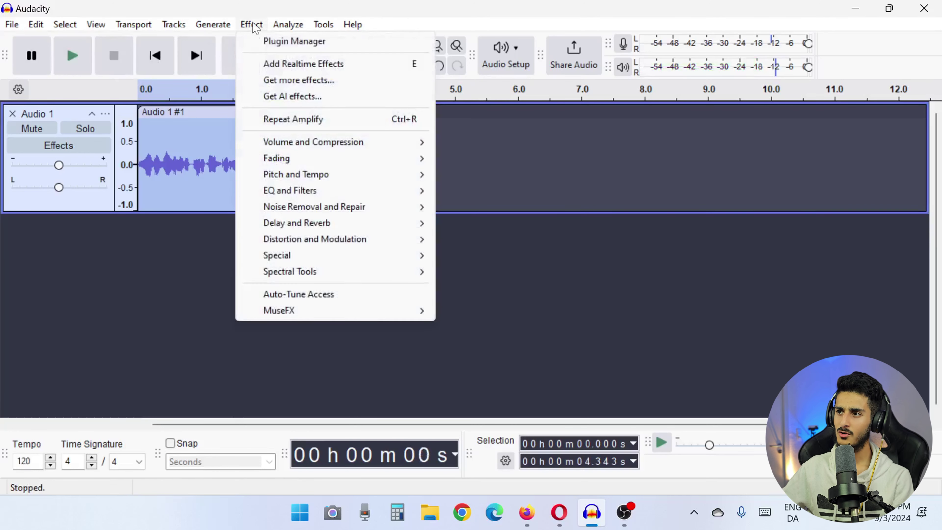
{"action": "mouse_move", "coordinate": [389, 147]}
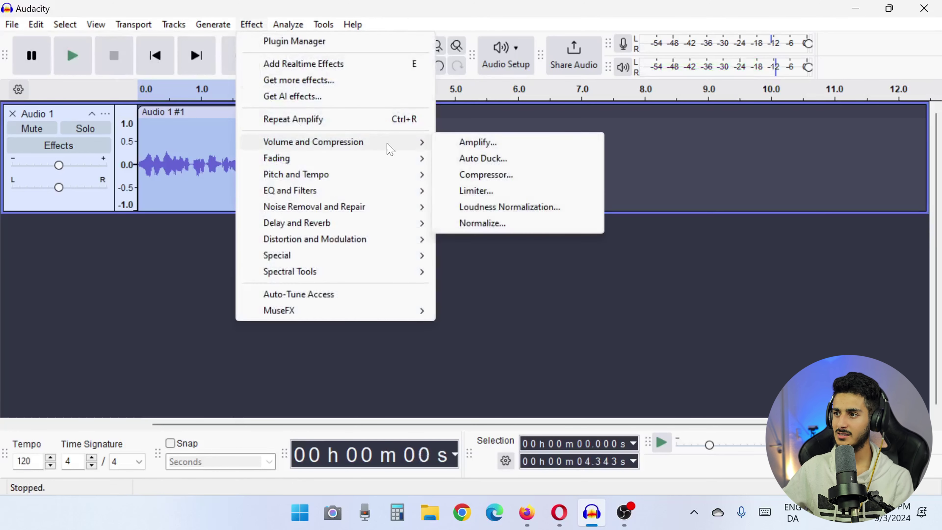
{"action": "left_click", "coordinate": [474, 143]}
{"action": "left_click_drag", "start_coordinate": [488, 248], "coordinate": [472, 252]}
{"action": "left_click", "coordinate": [531, 318]}
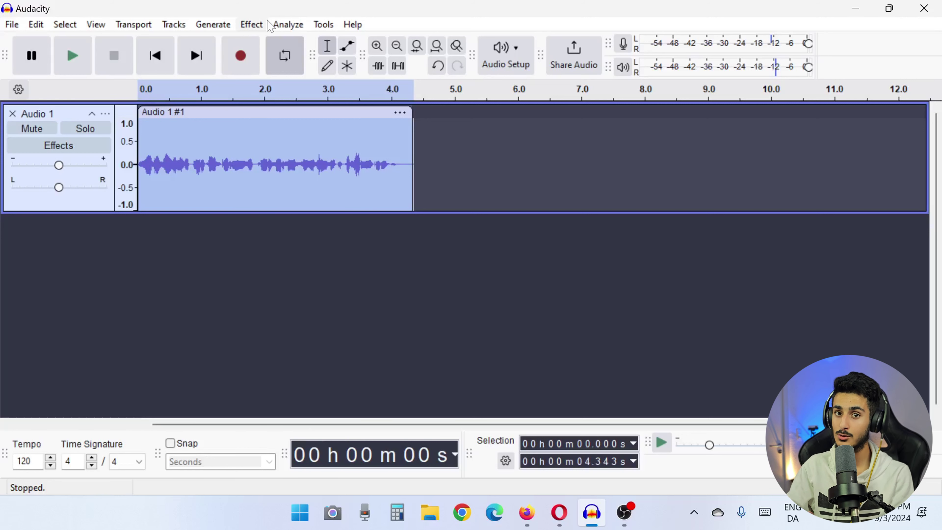
- Open the MuseFX De-Ess effect for the whole clip and lower its strength to about 4 on the 1 to 11 scale
{"action": "left_click", "coordinate": [252, 25]}
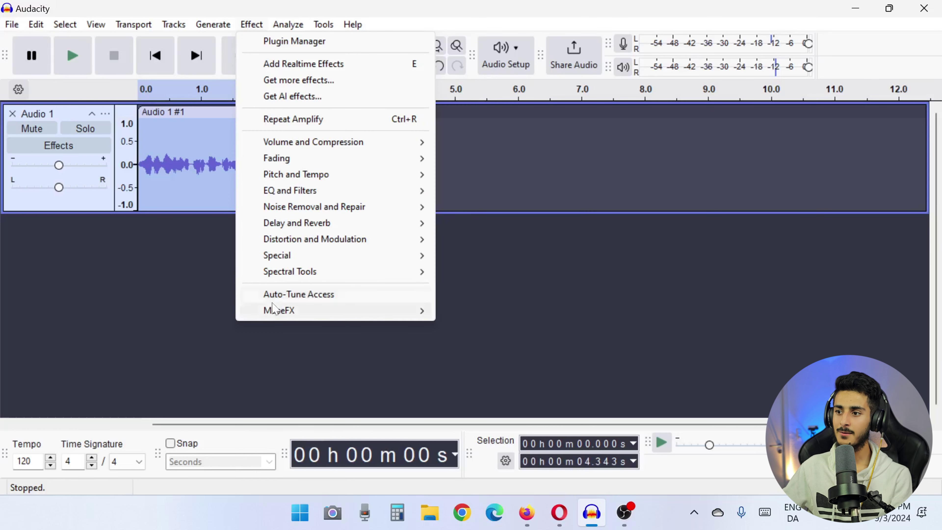
{"action": "mouse_move", "coordinate": [274, 309]}
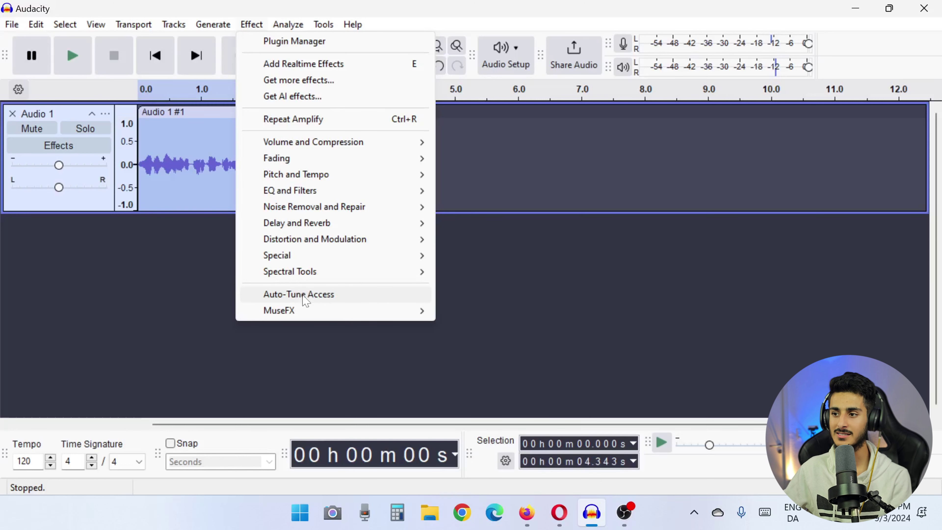
{"action": "mouse_move", "coordinate": [307, 315]}
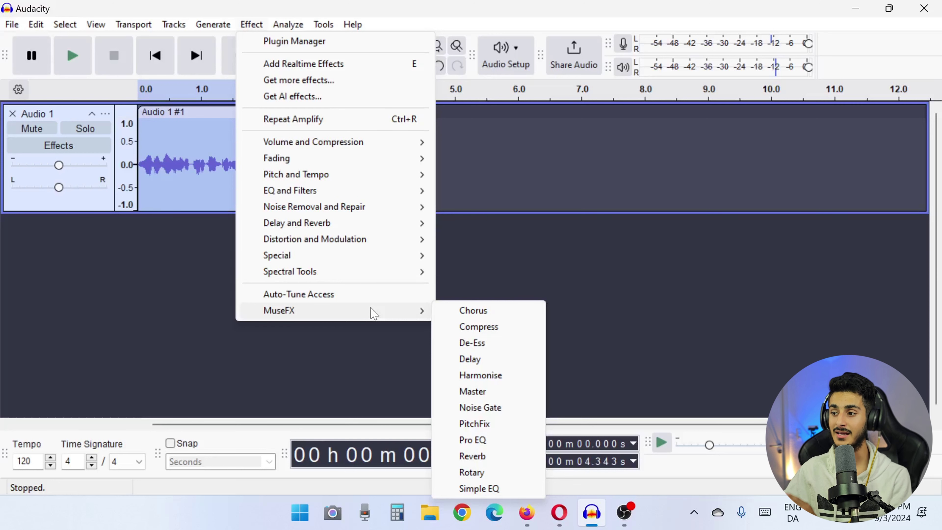
{"action": "left_click", "coordinate": [498, 348]}
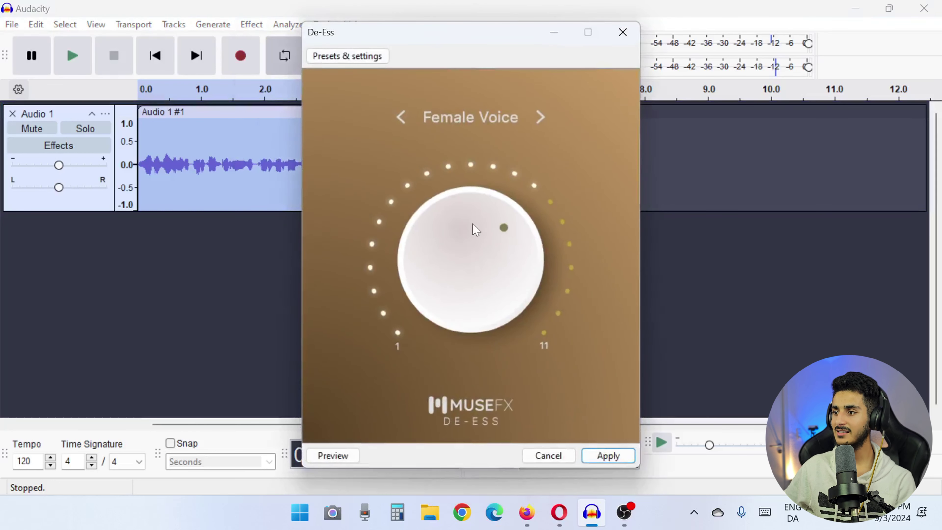
{"action": "left_click_drag", "start_coordinate": [454, 223], "coordinate": [452, 288]}
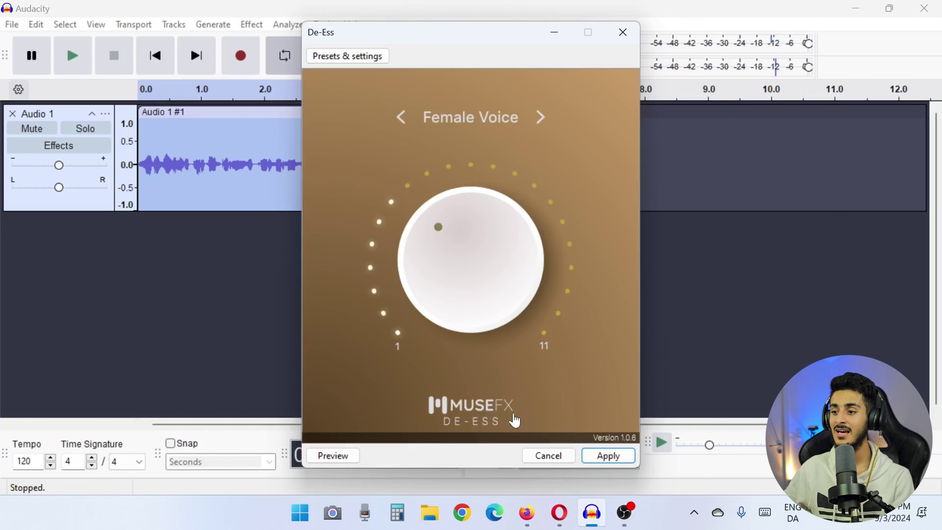
- Apply De-Ess with the Male Voice preset at a strength of about 5 after previewing it, and play the processed clip
{"action": "left_click", "coordinate": [460, 120]}
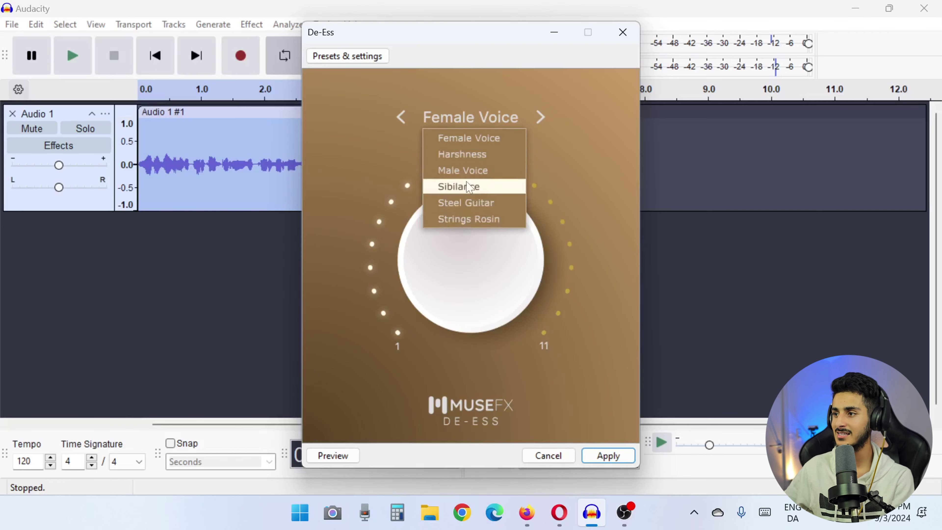
{"action": "left_click", "coordinate": [468, 172]}
{"action": "mouse_move", "coordinate": [459, 253]}
{"action": "left_mouse_down"}
{"action": "mouse_move", "coordinate": [452, 259]}
{"action": "mouse_move", "coordinate": [470, 232]}
{"action": "mouse_move", "coordinate": [465, 238]}
{"action": "left_mouse_up"}
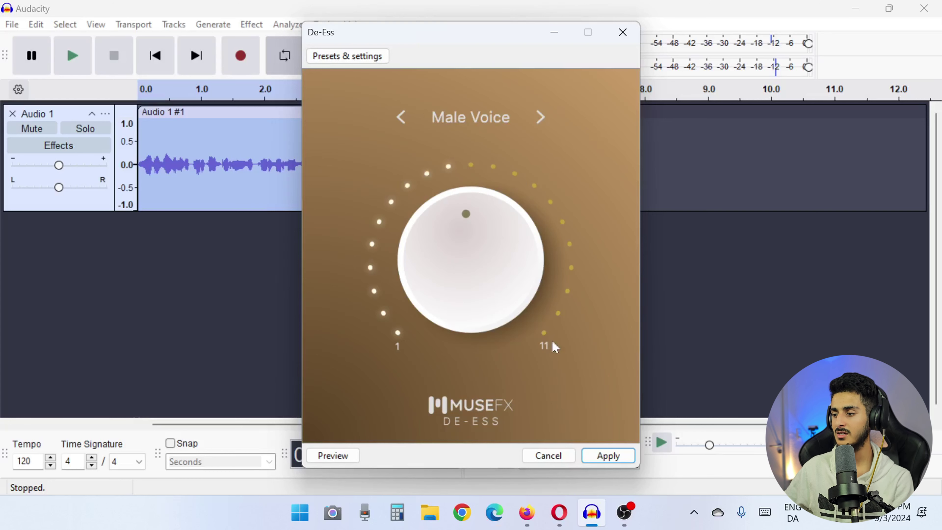
{"action": "left_click", "coordinate": [334, 455]}
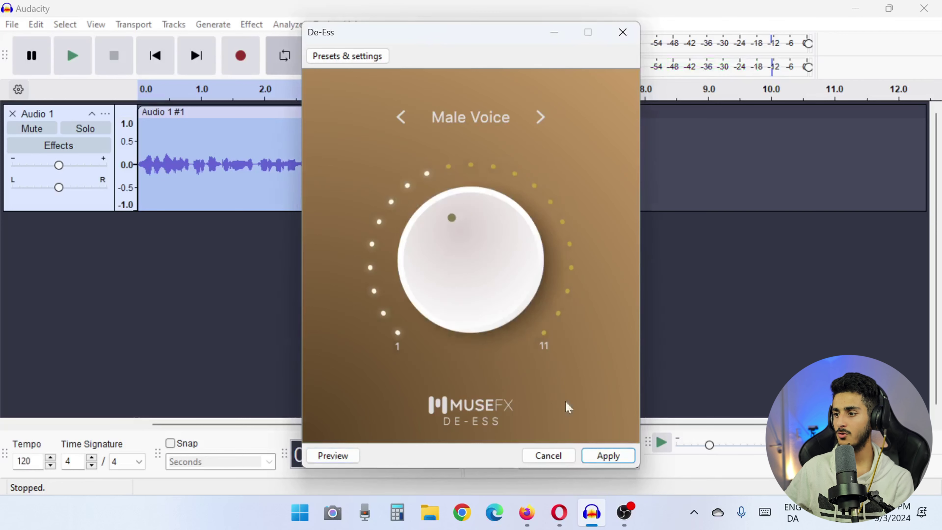
{"action": "left_click", "coordinate": [608, 456]}
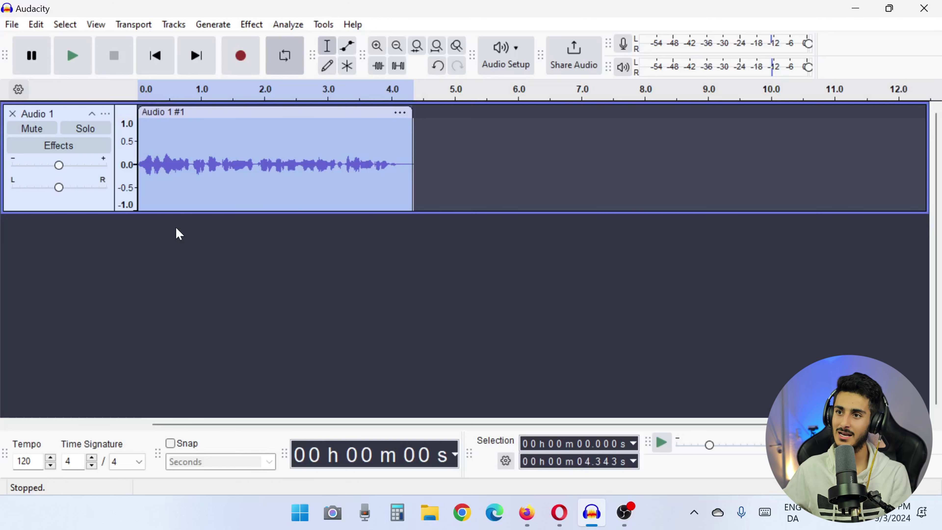
{"action": "left_click", "coordinate": [73, 56]}
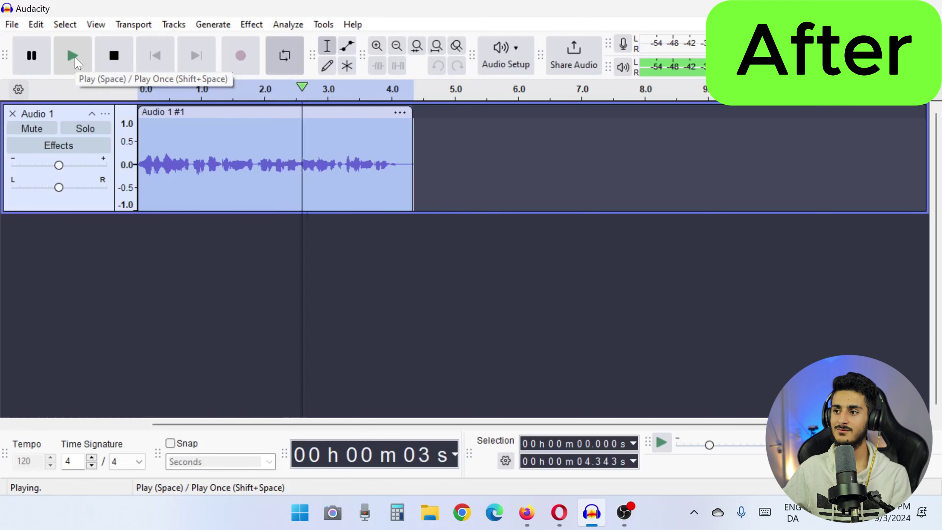
- Stop the playback and open the realtime effects of the Audio 1 track
{"action": "left_click", "coordinate": [120, 68]}
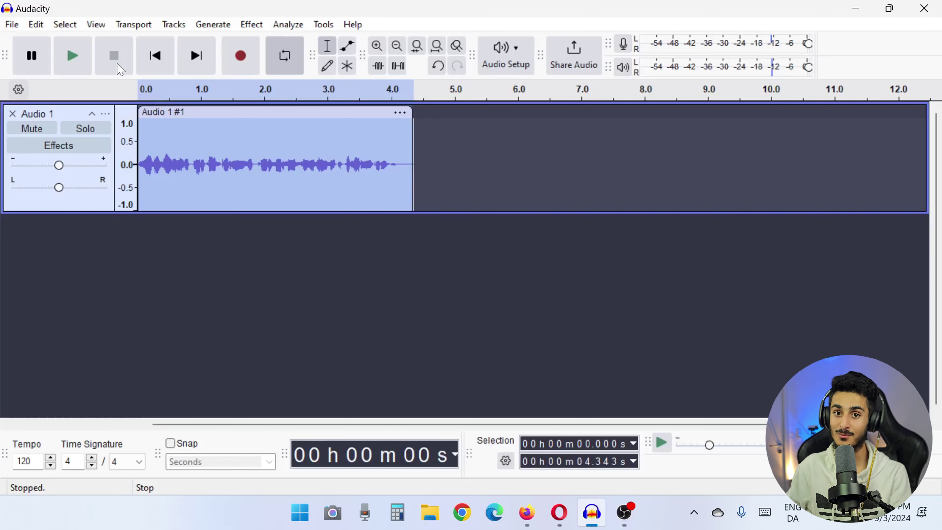
{"action": "left_click", "coordinate": [252, 24]}
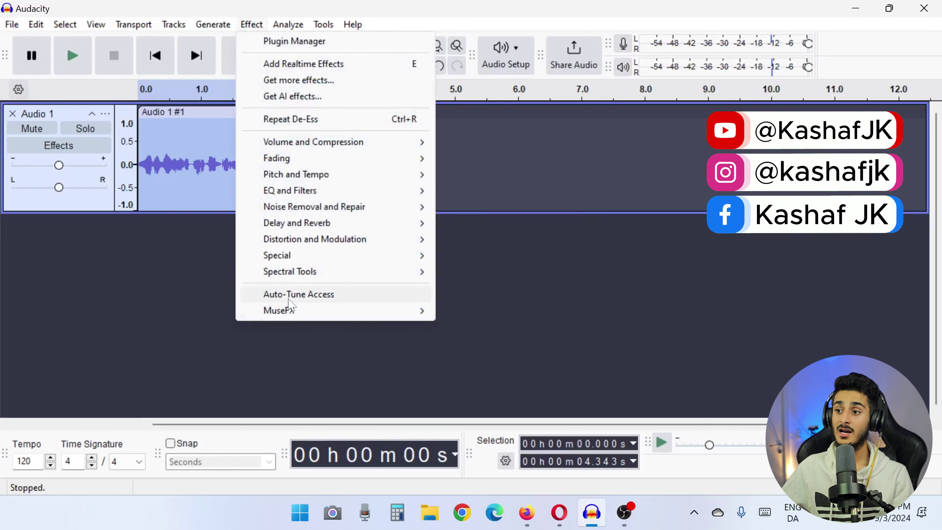
{"action": "left_click", "coordinate": [108, 290]}
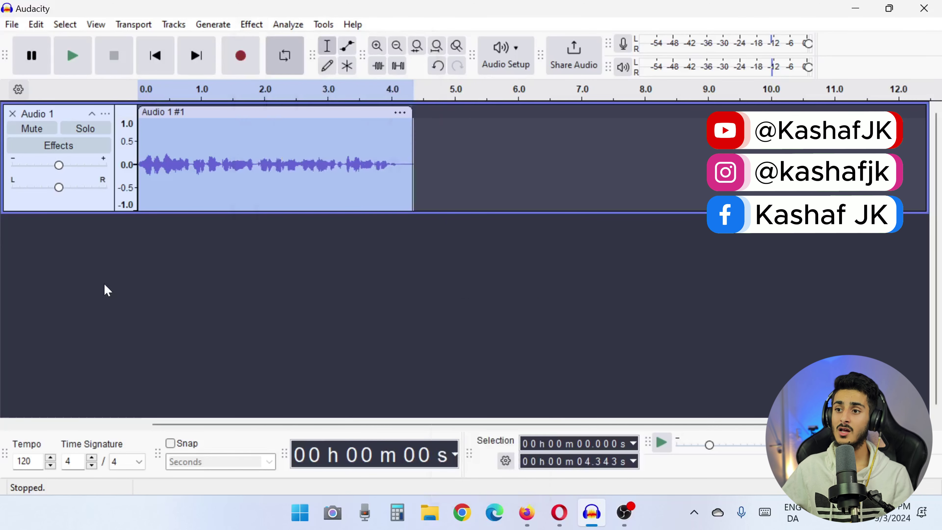
{"action": "left_click", "coordinate": [76, 202]}
{"action": "left_click", "coordinate": [64, 150]}
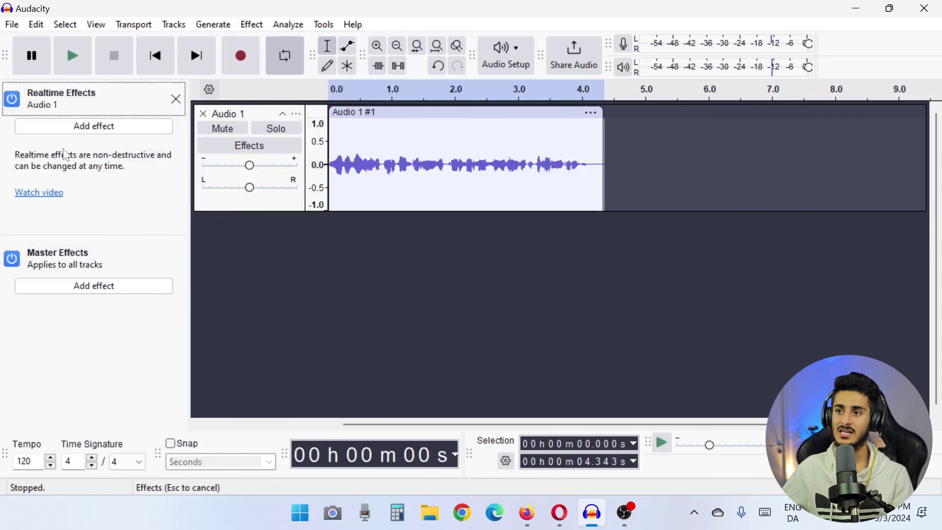
- Add the VST3 plugin Auto-Tune Access as a realtime effect on the Audio 1 track
{"action": "left_click", "coordinate": [87, 126]}
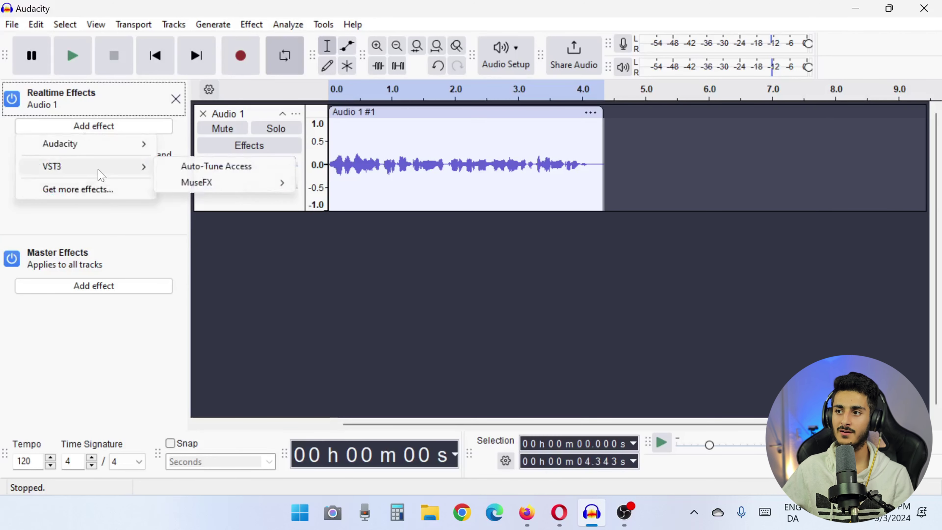
{"action": "mouse_move", "coordinate": [129, 169]}
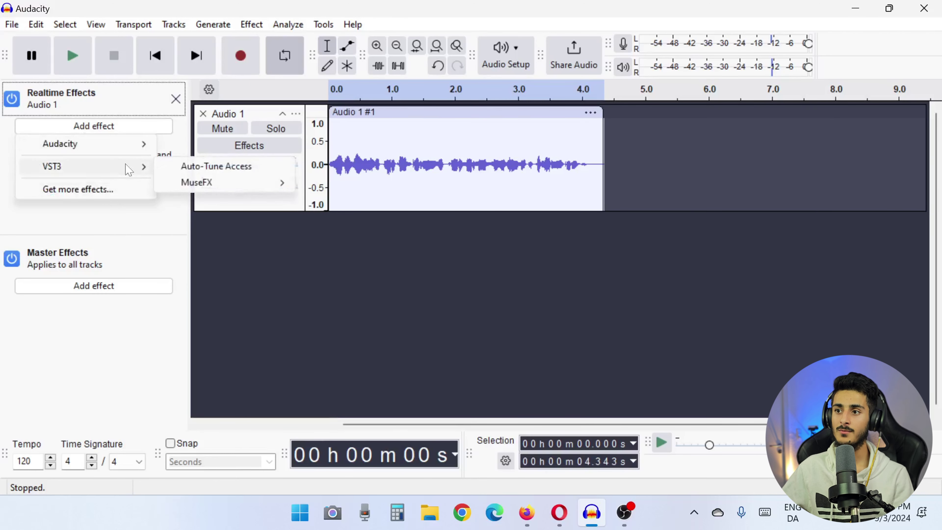
{"action": "mouse_move", "coordinate": [233, 184]}
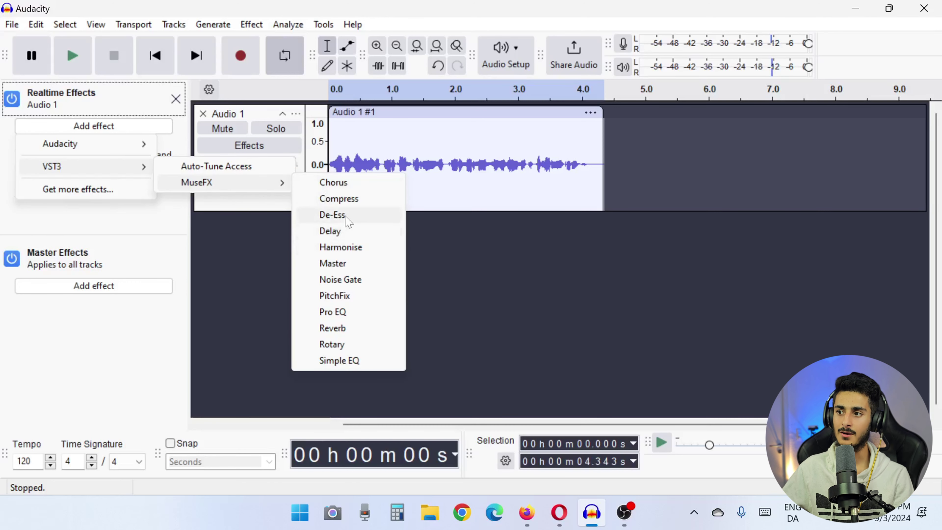
{"action": "left_click", "coordinate": [156, 223]}
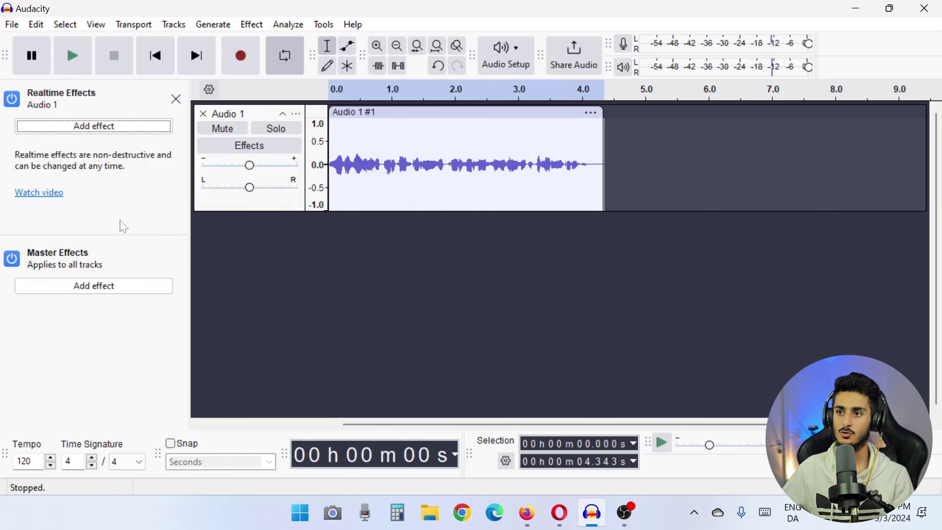
{"action": "left_click", "coordinate": [103, 128]}
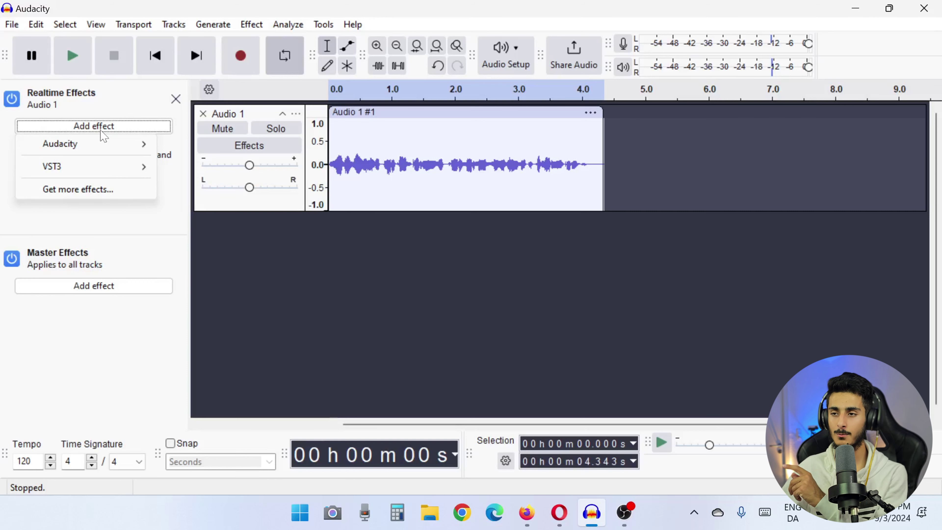
{"action": "mouse_move", "coordinate": [104, 148]}
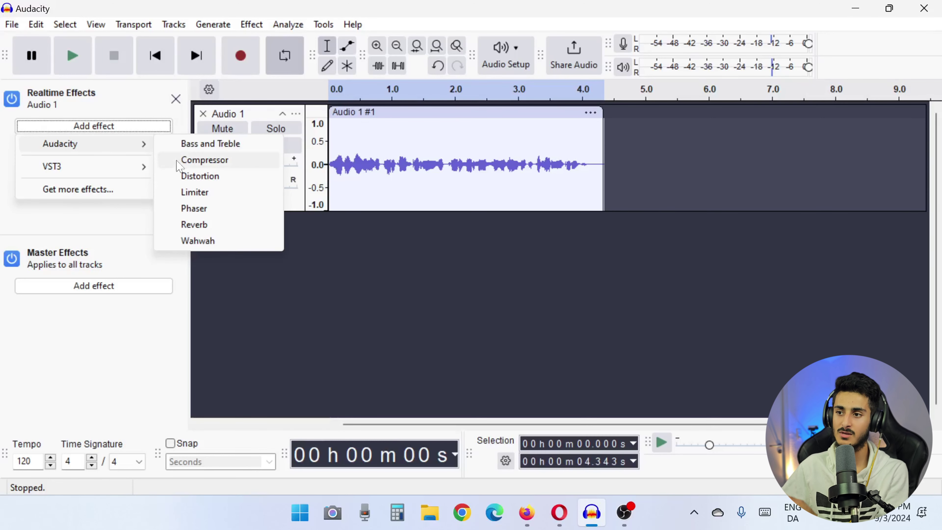
{"action": "mouse_move", "coordinate": [126, 167]}
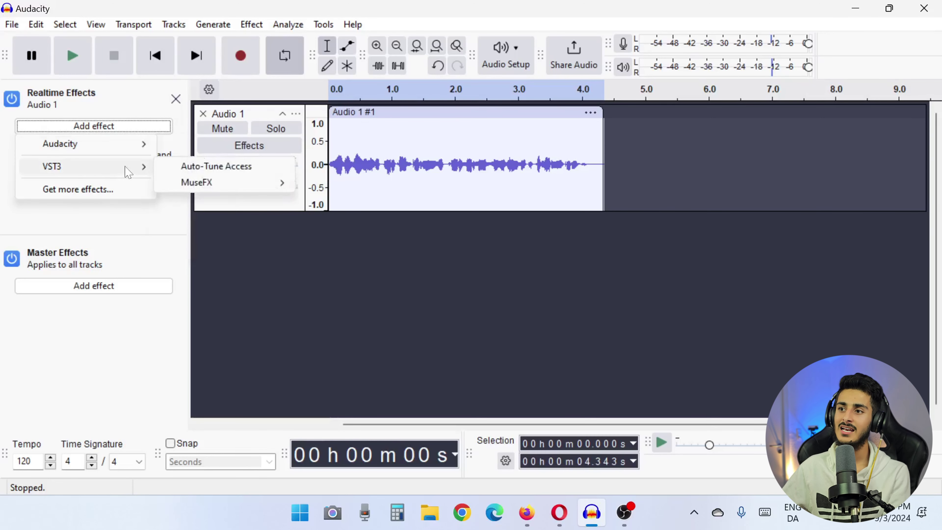
{"action": "left_click", "coordinate": [185, 166]}
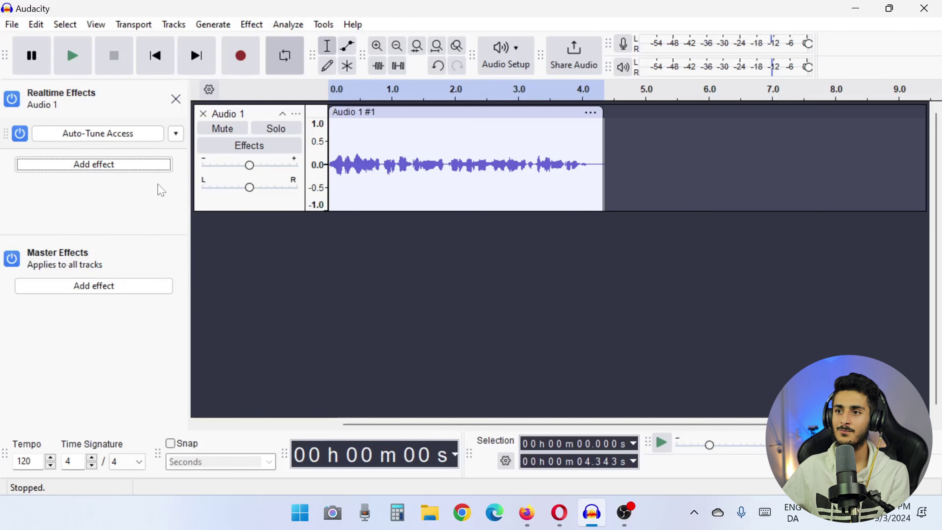
- Examine the Auto-Tune Access settings for Audio 1, and close the plugin window and the realtime effects view
{"action": "left_click", "coordinate": [119, 134]}
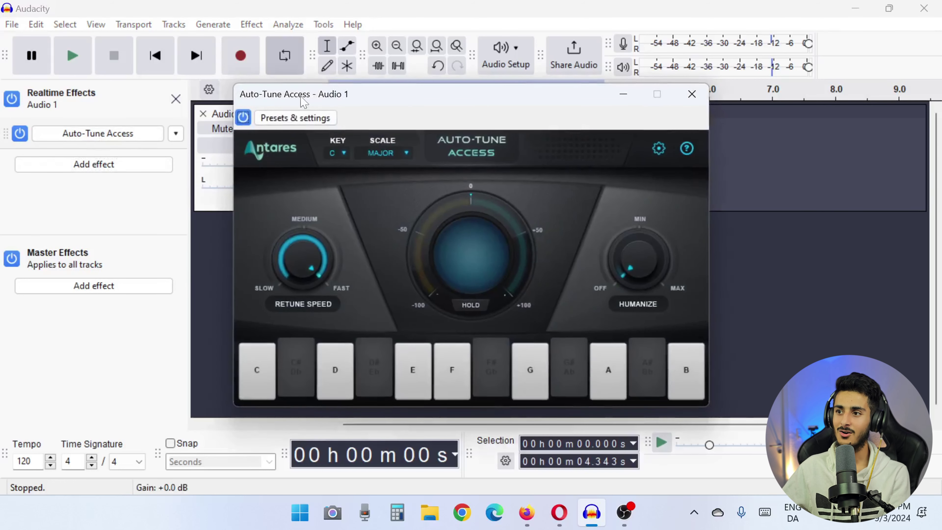
{"action": "left_click_drag", "start_coordinate": [304, 102], "coordinate": [425, 86]}
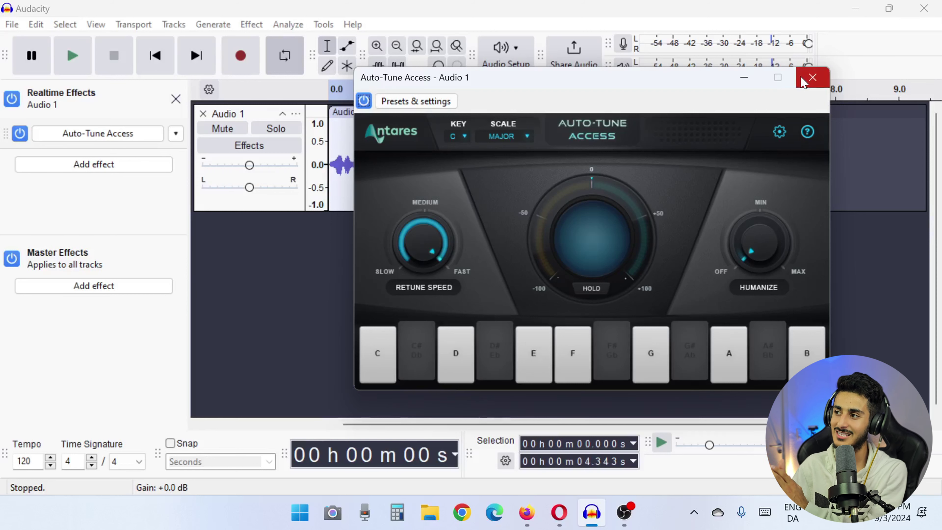
{"action": "left_click", "coordinate": [812, 78]}
{"action": "left_click", "coordinate": [176, 98]}
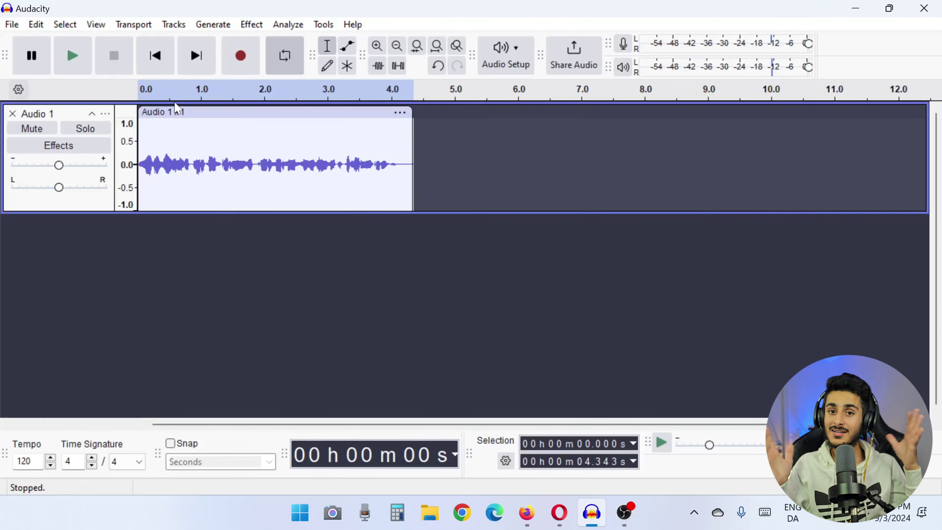